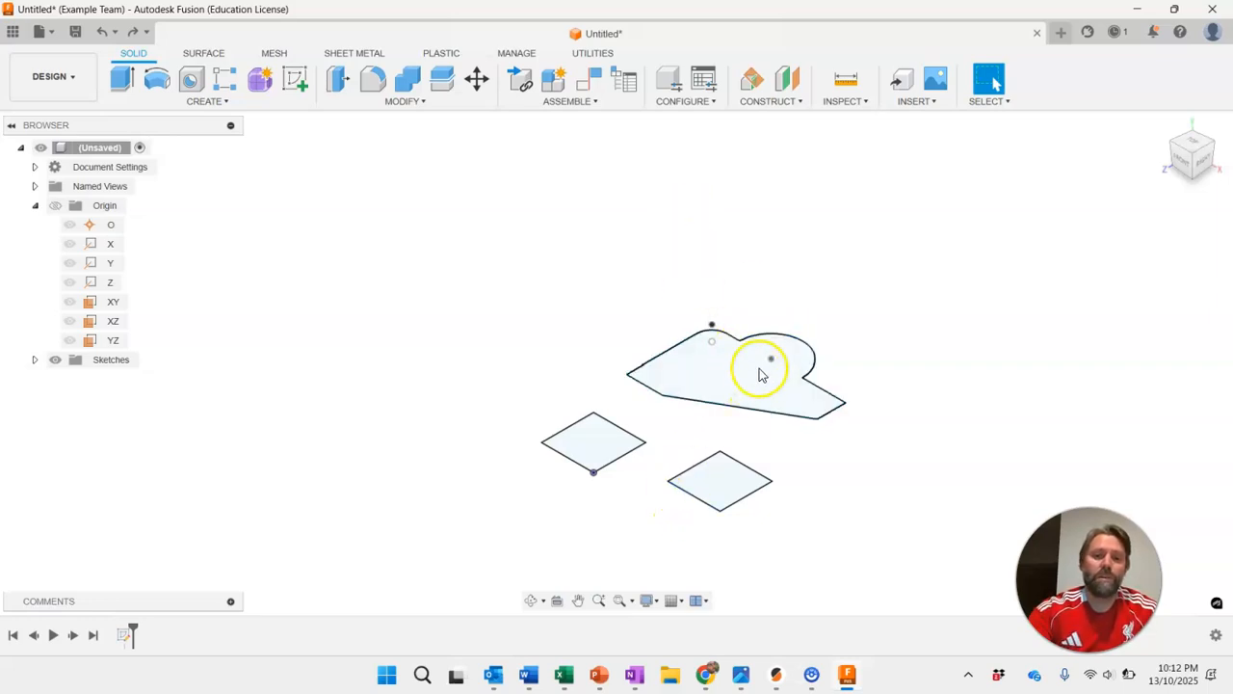
Extrude the large curved profile 80 mm as a new body.
click(122, 81)
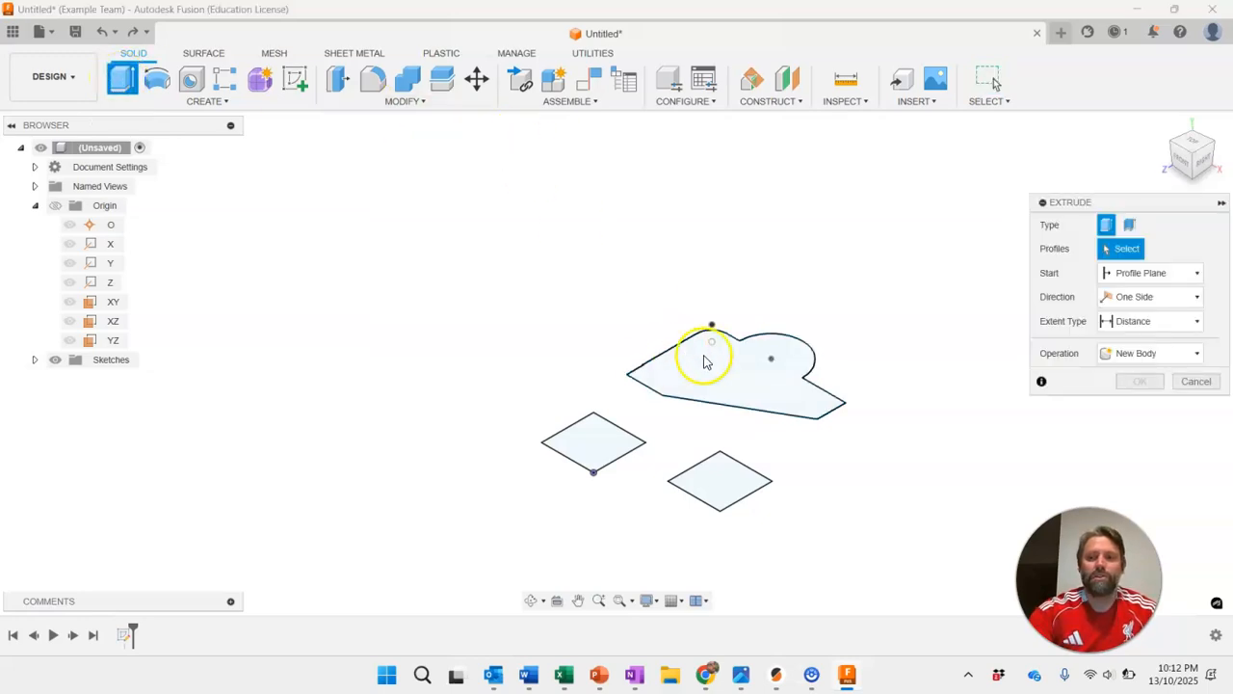
click(722, 371)
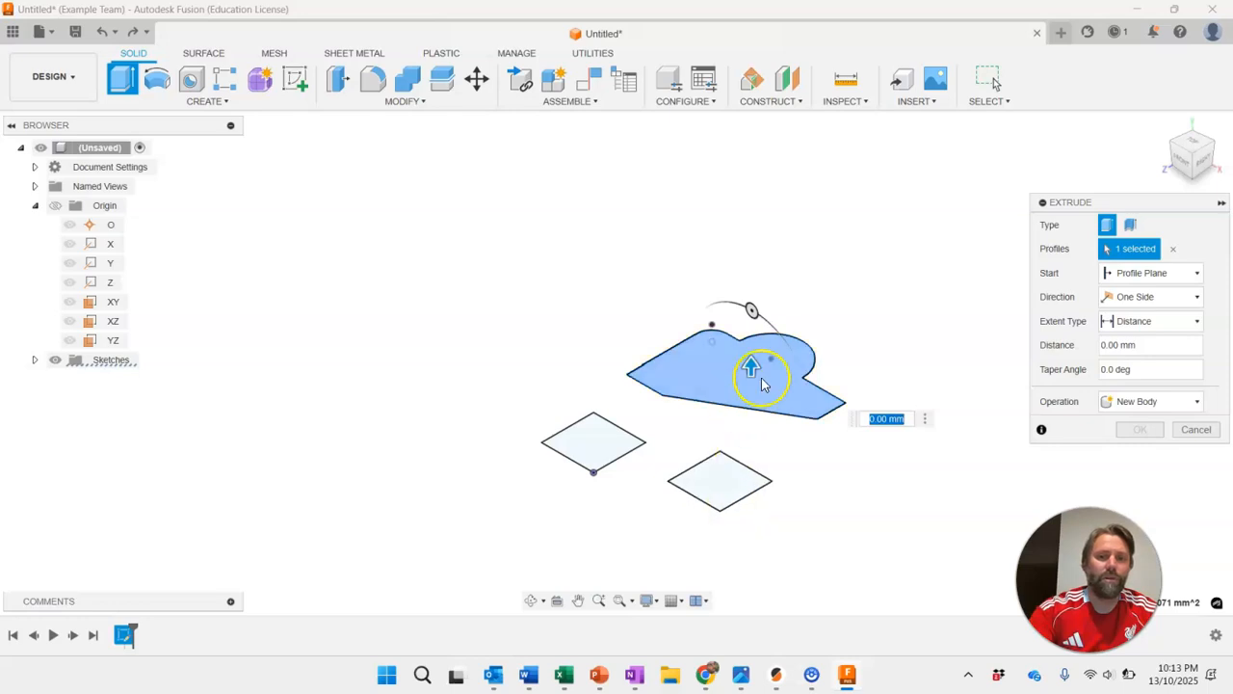
drag(749, 359, 734, 225)
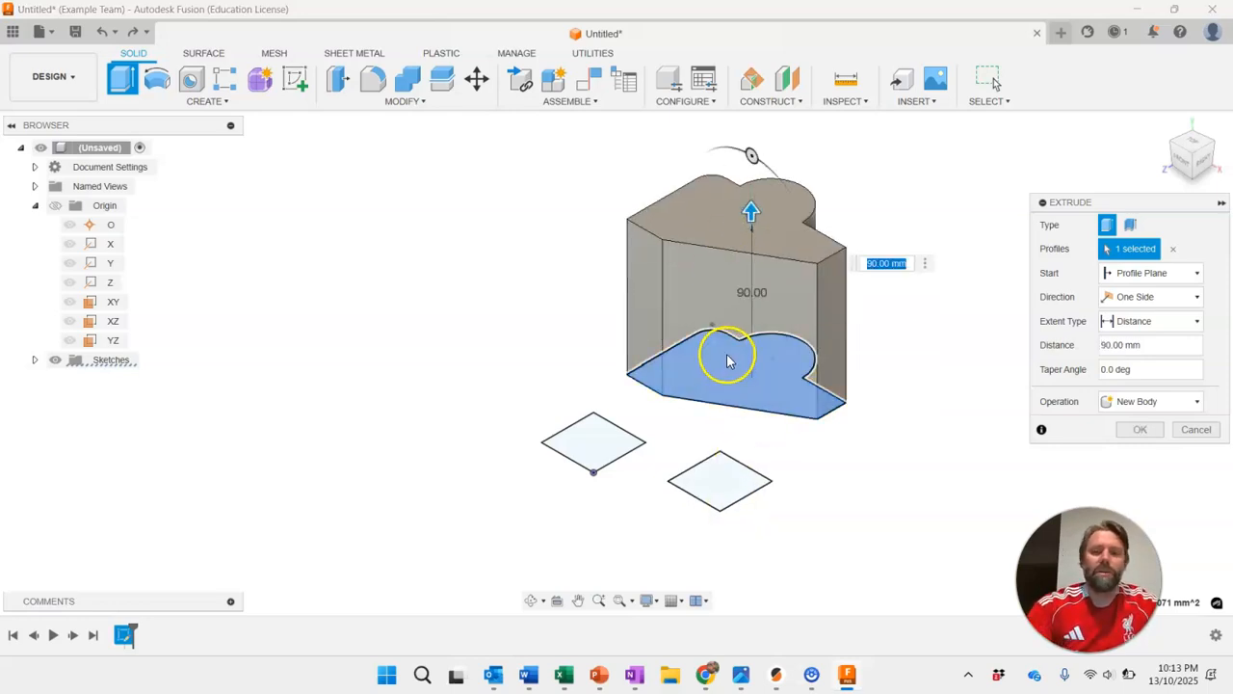
mouse_move(747, 231)
mouse_down()
mouse_move(748, 205)
mouse_move(765, 540)
mouse_move(769, 343)
mouse_move(751, 209)
mouse_up()
click(873, 261)
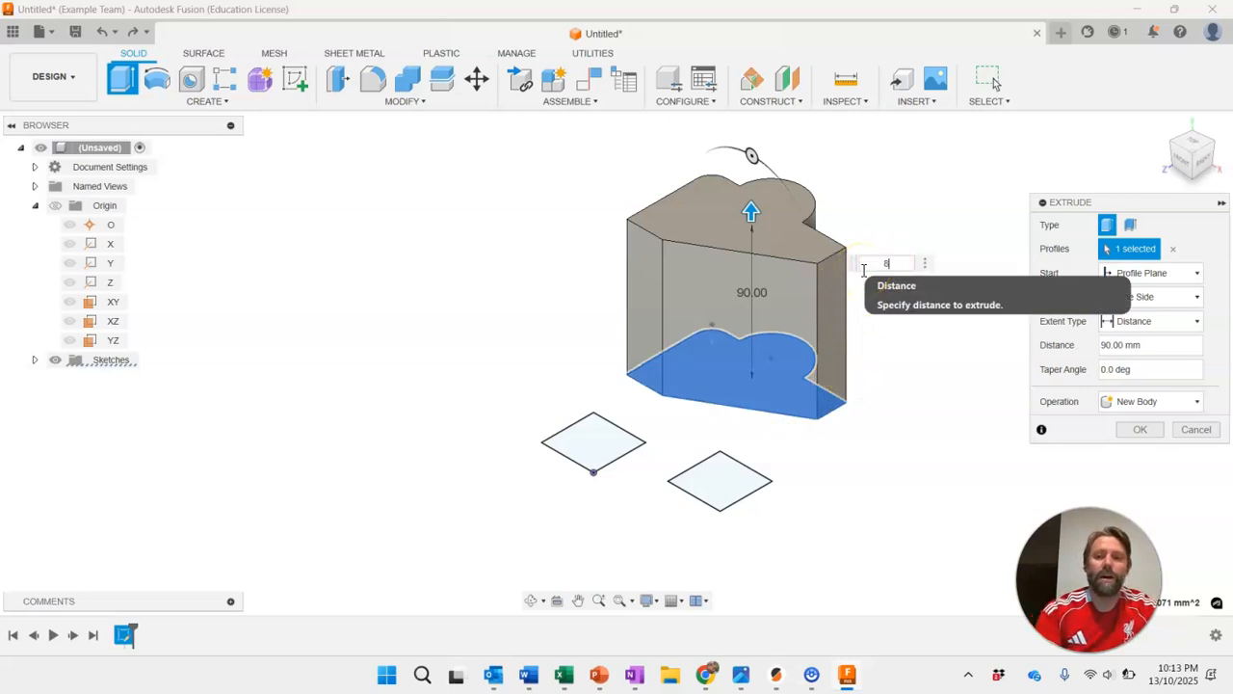
text(0)
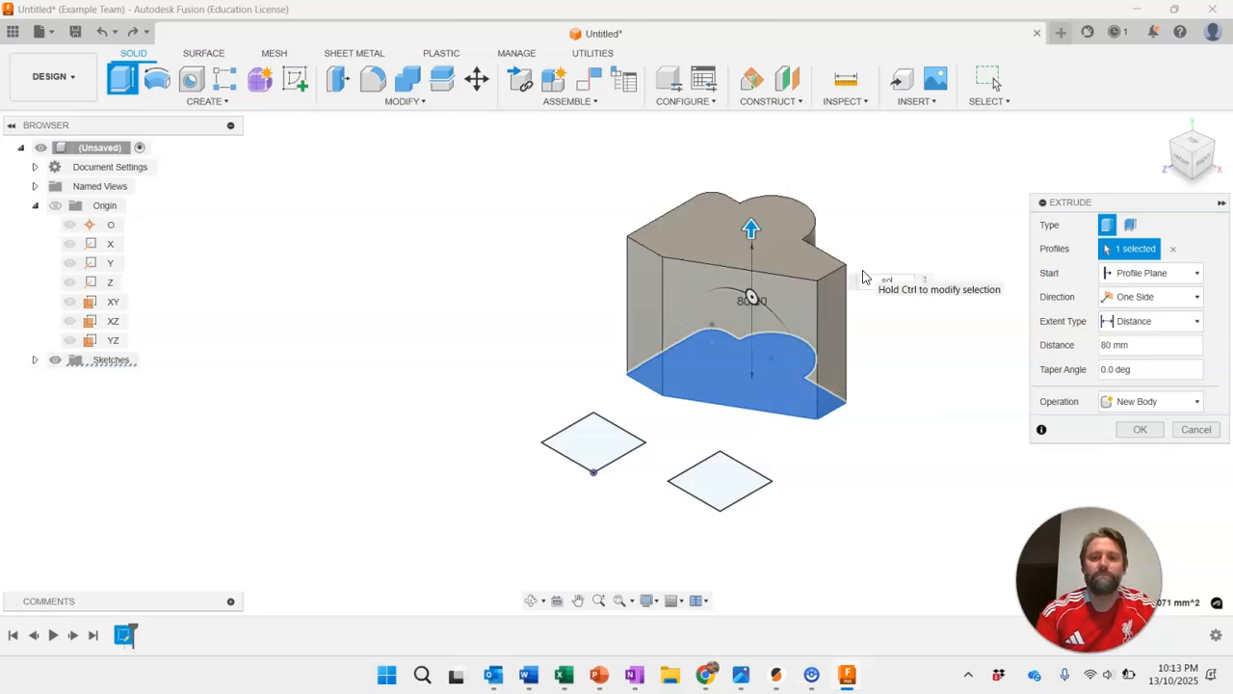
click(1135, 429)
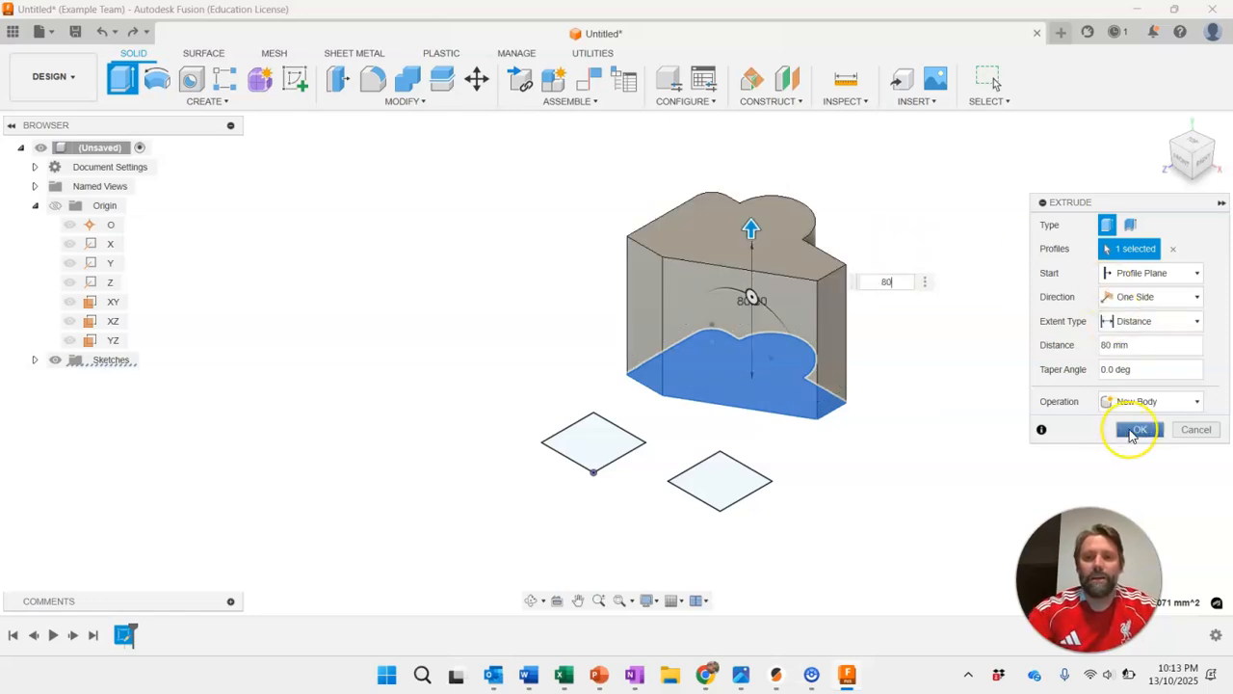
Delete the 90 mm width dimension in the base sketch and move the profile's short vertical edge outward.
click(1176, 146)
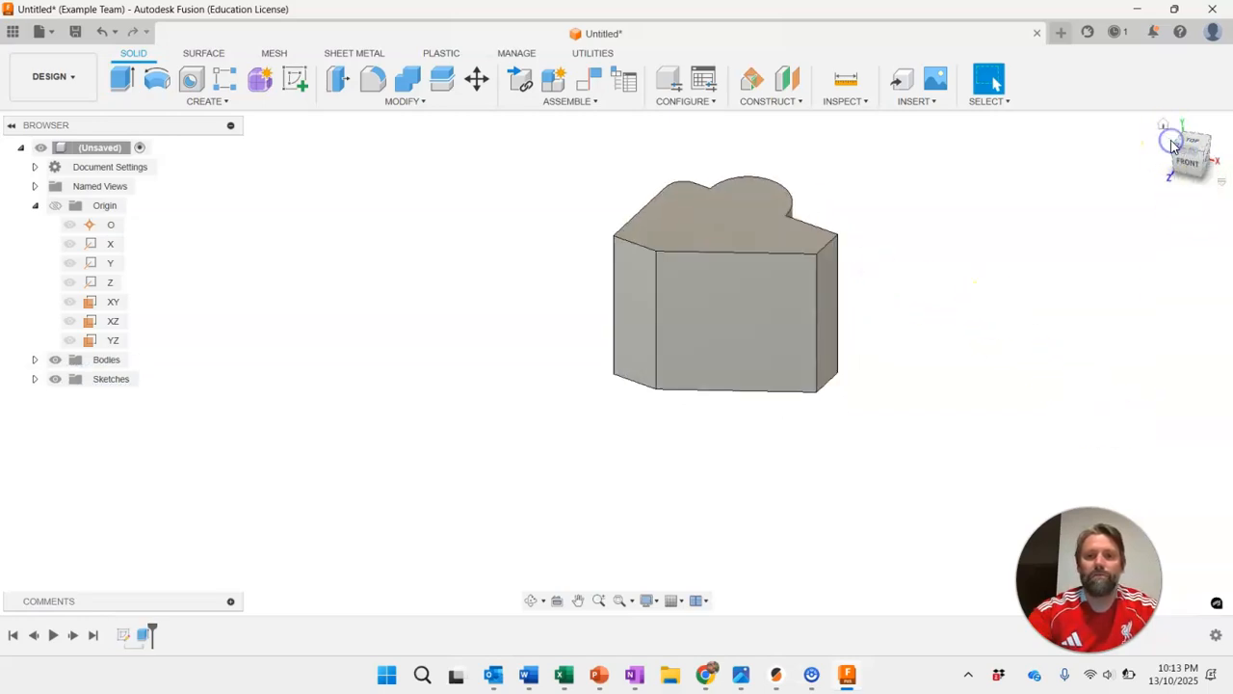
drag(1173, 144, 913, 316)
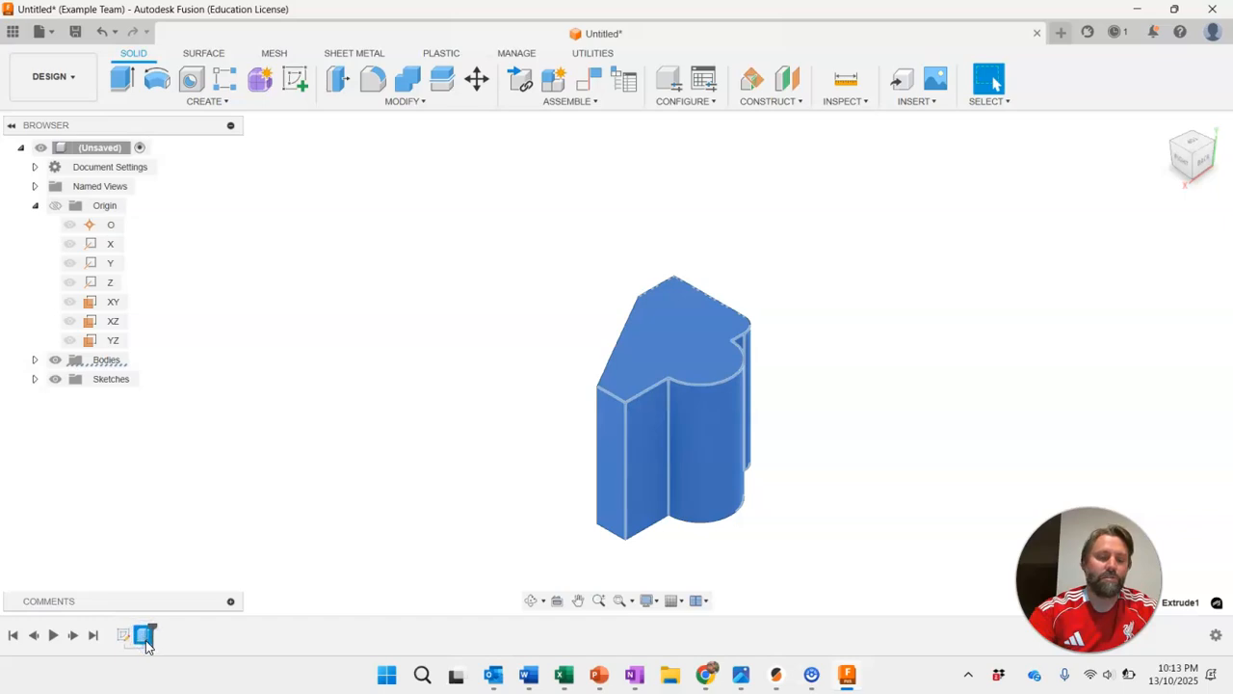
click(303, 481)
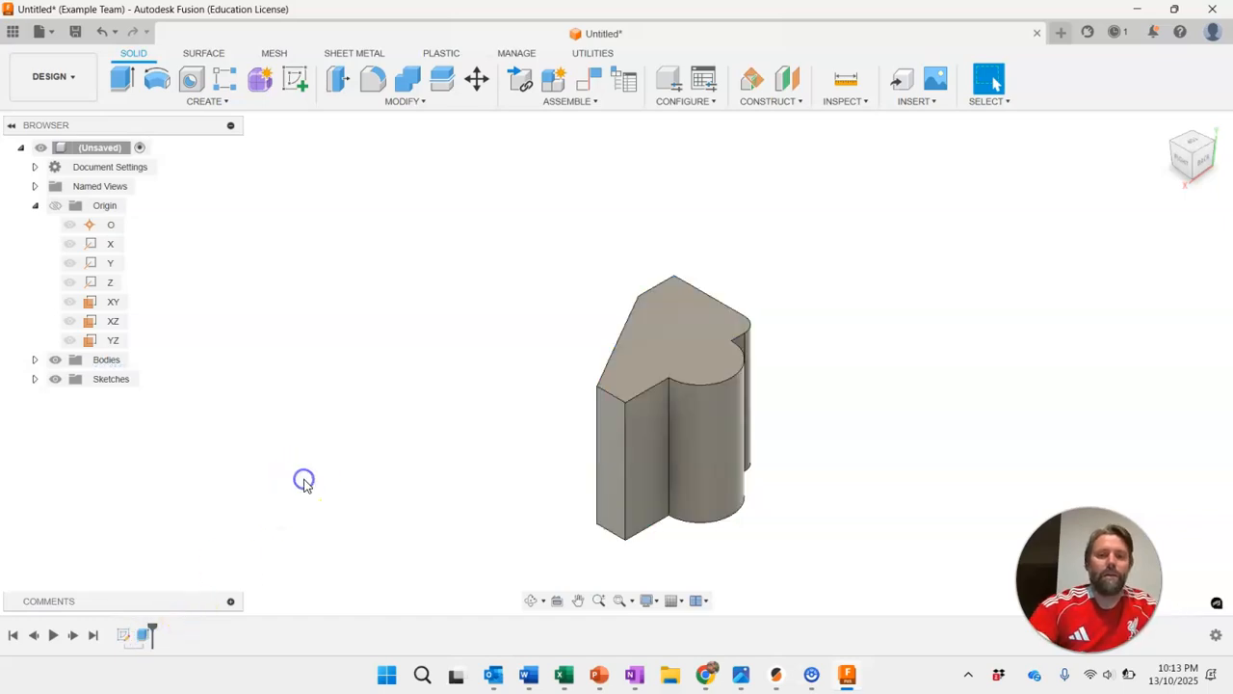
double_click(123, 638)
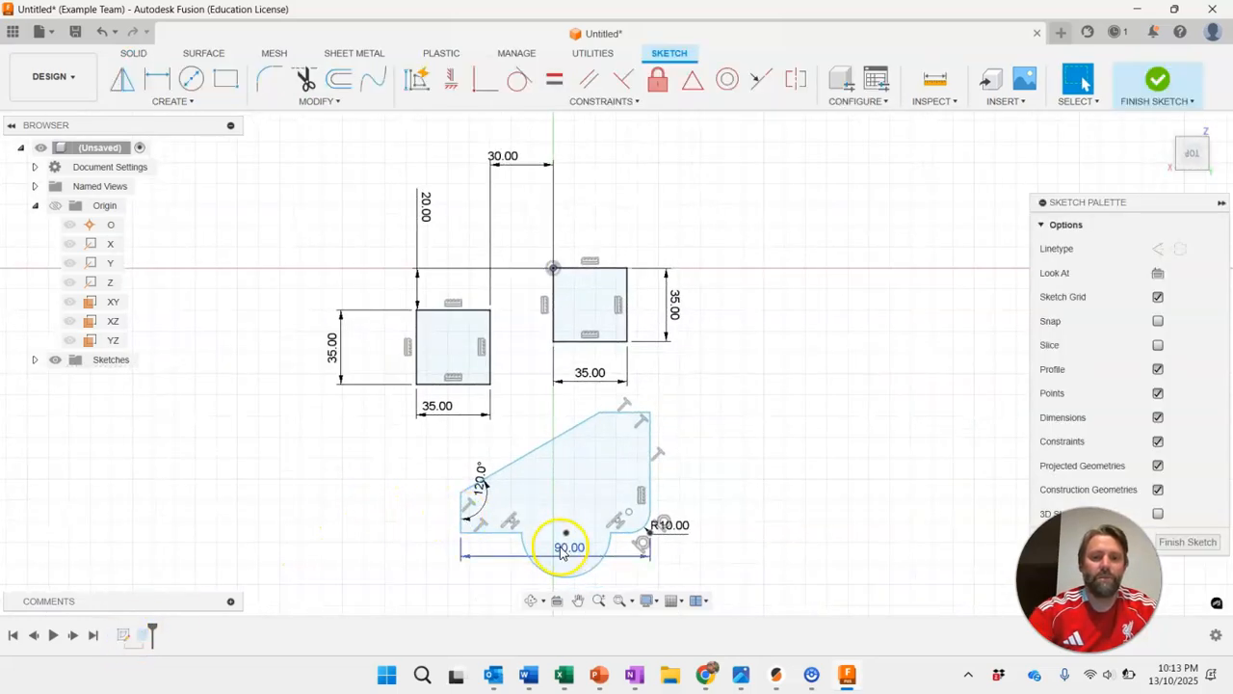
key(Delete)
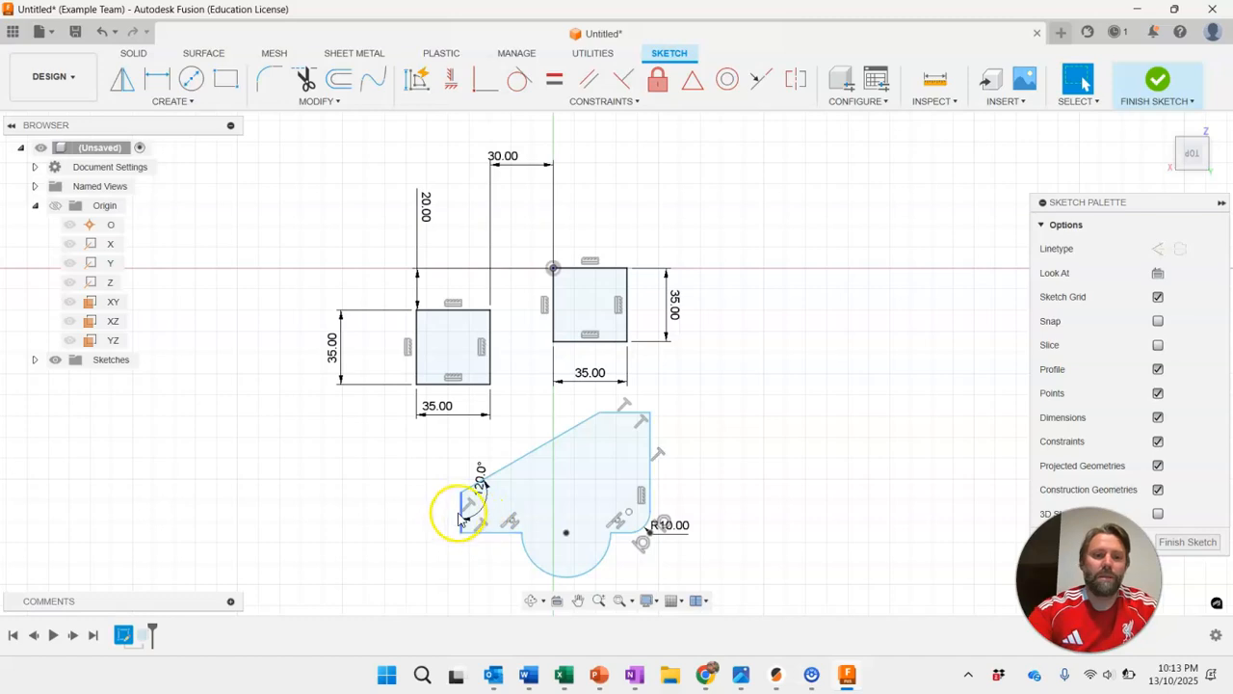
drag(447, 517, 422, 520)
click(1160, 96)
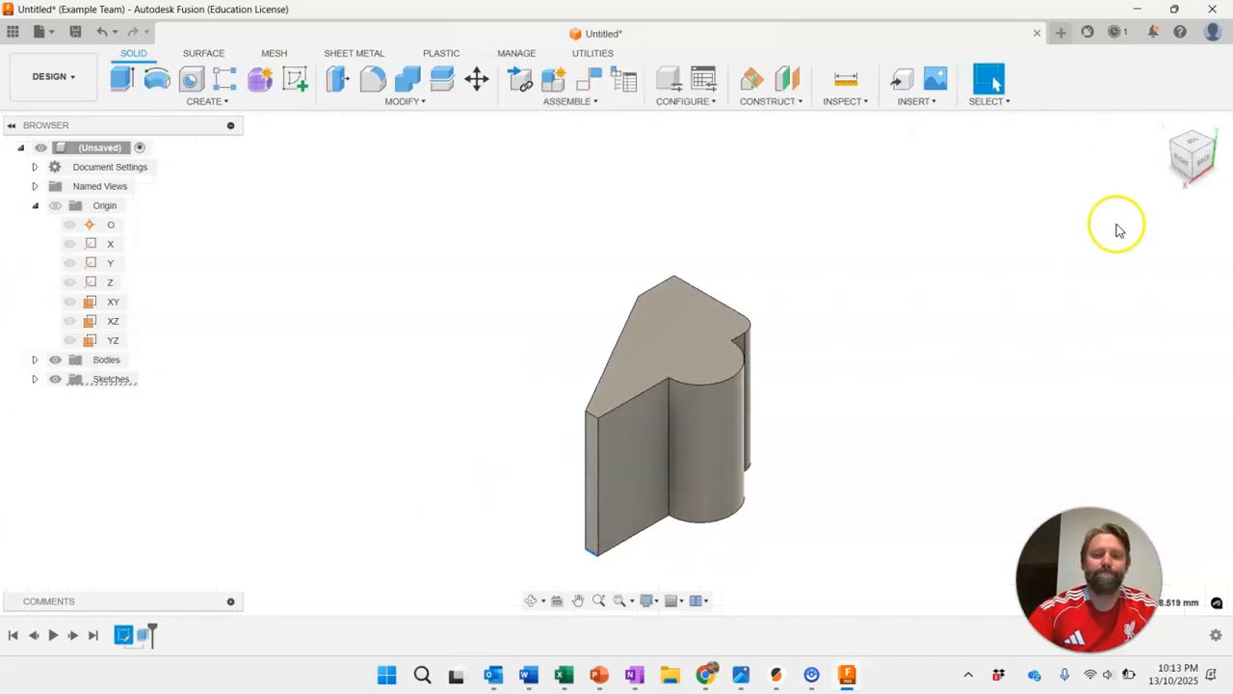
Edit the curved body's extrusion to reduce its height.
double_click(145, 635)
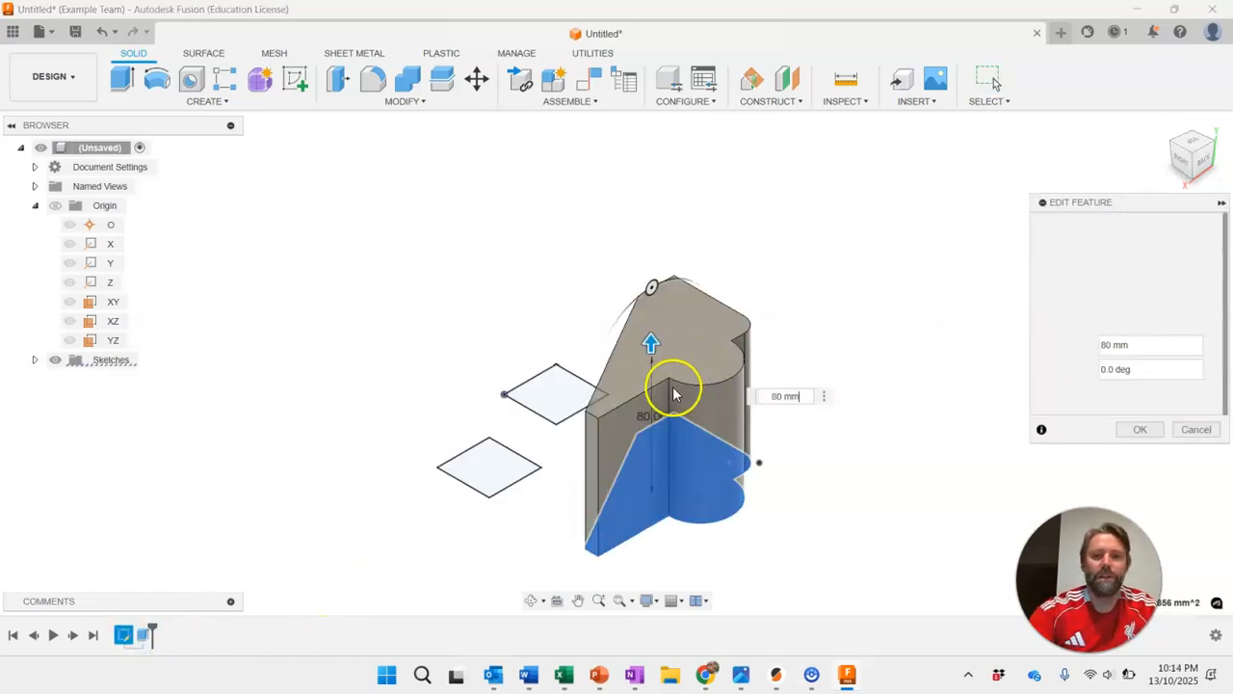
drag(651, 341, 650, 398)
click(1151, 432)
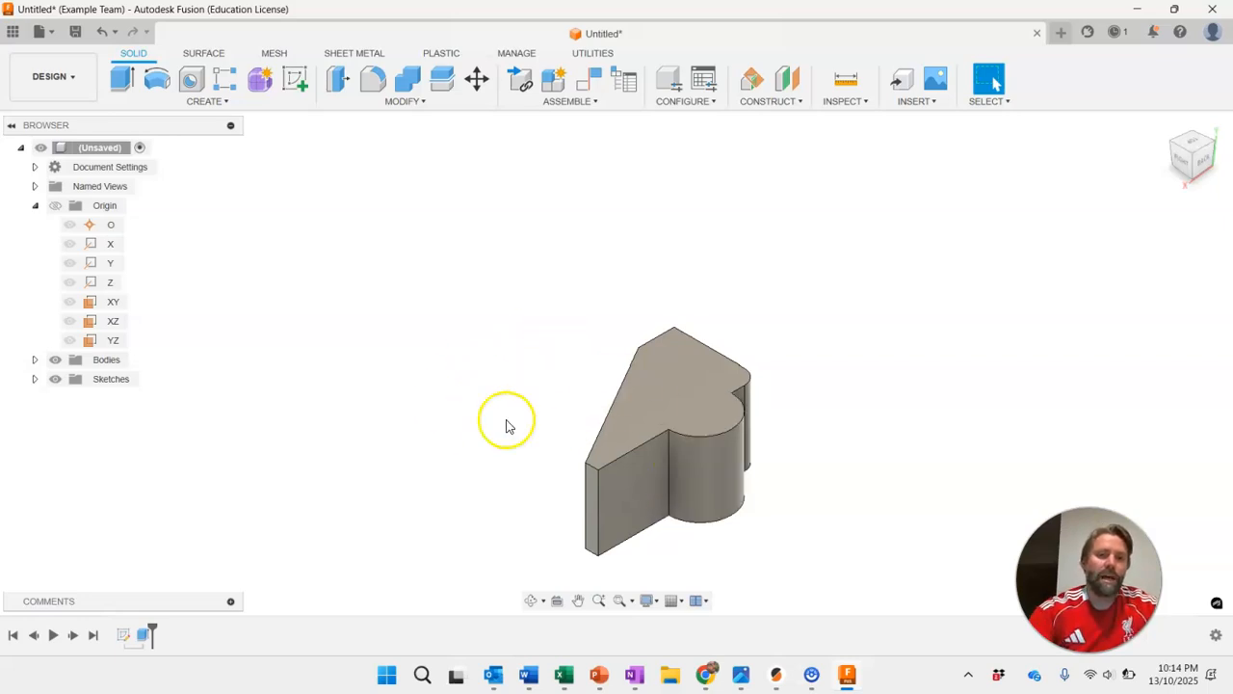
Make the hidden base sketch, Sketch1, visible again.
click(35, 380)
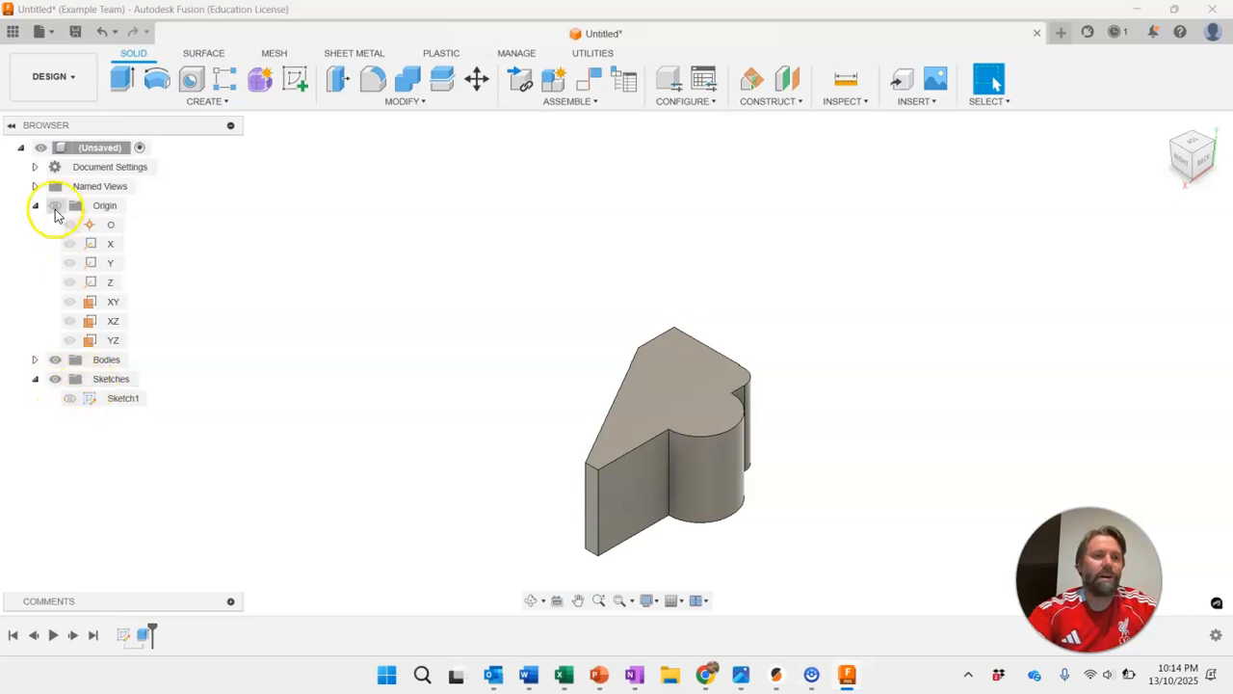
click(71, 401)
click(69, 399)
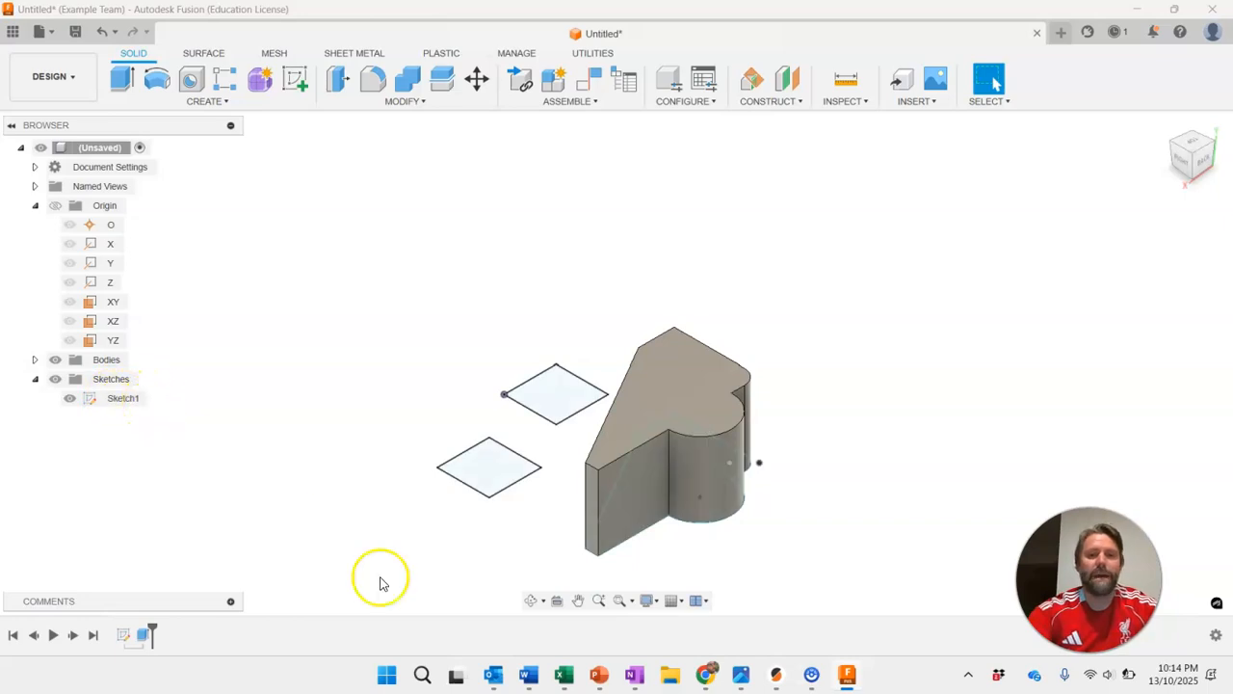
Extrude both square profiles together 130 mm as new bodies and hide Sketch1.
click(121, 78)
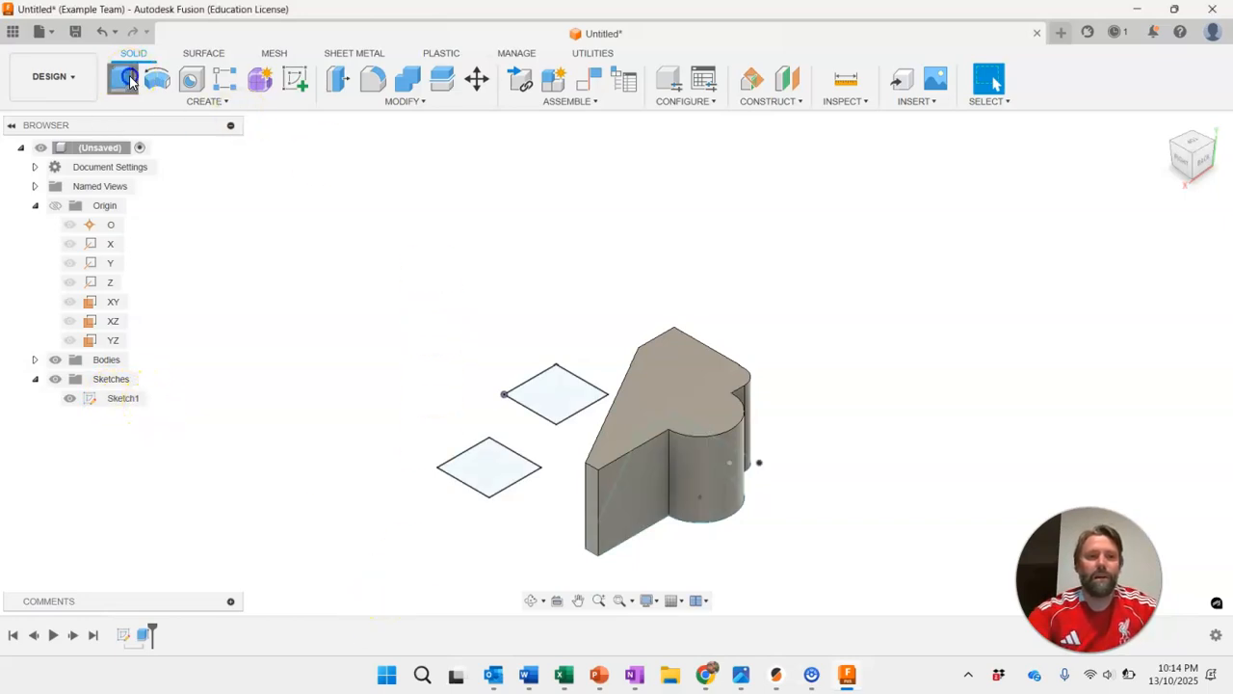
click(552, 400)
drag(555, 371, 557, 164)
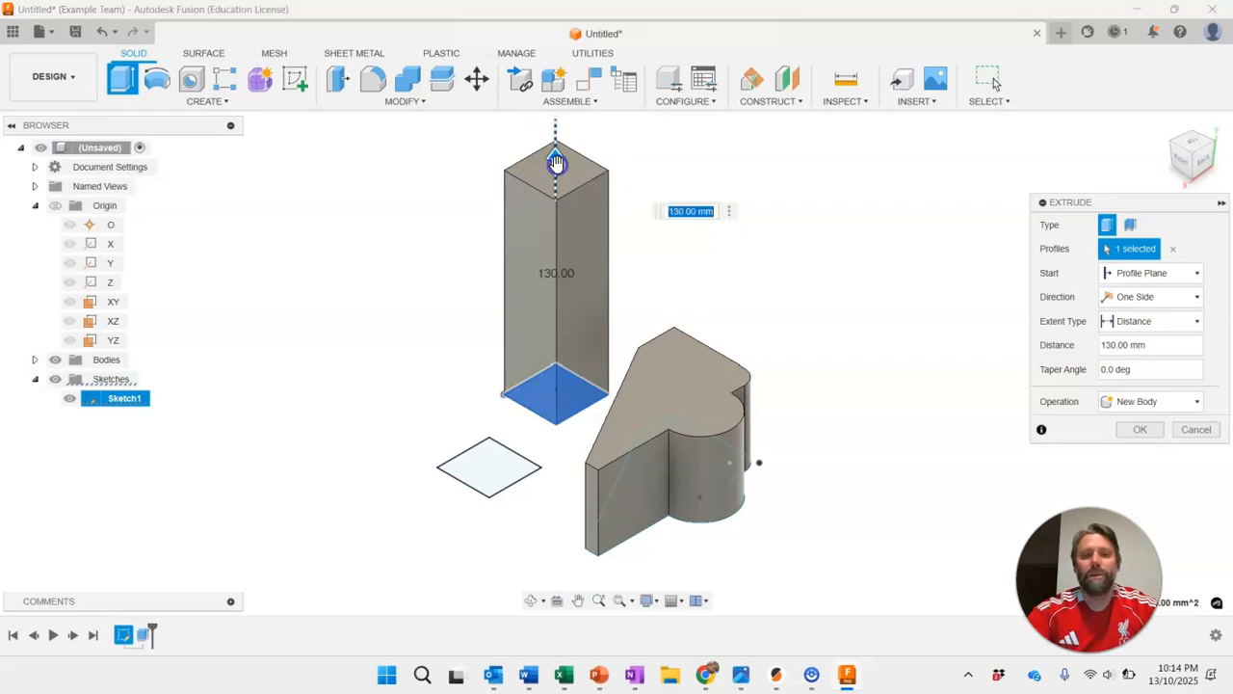
click(498, 470)
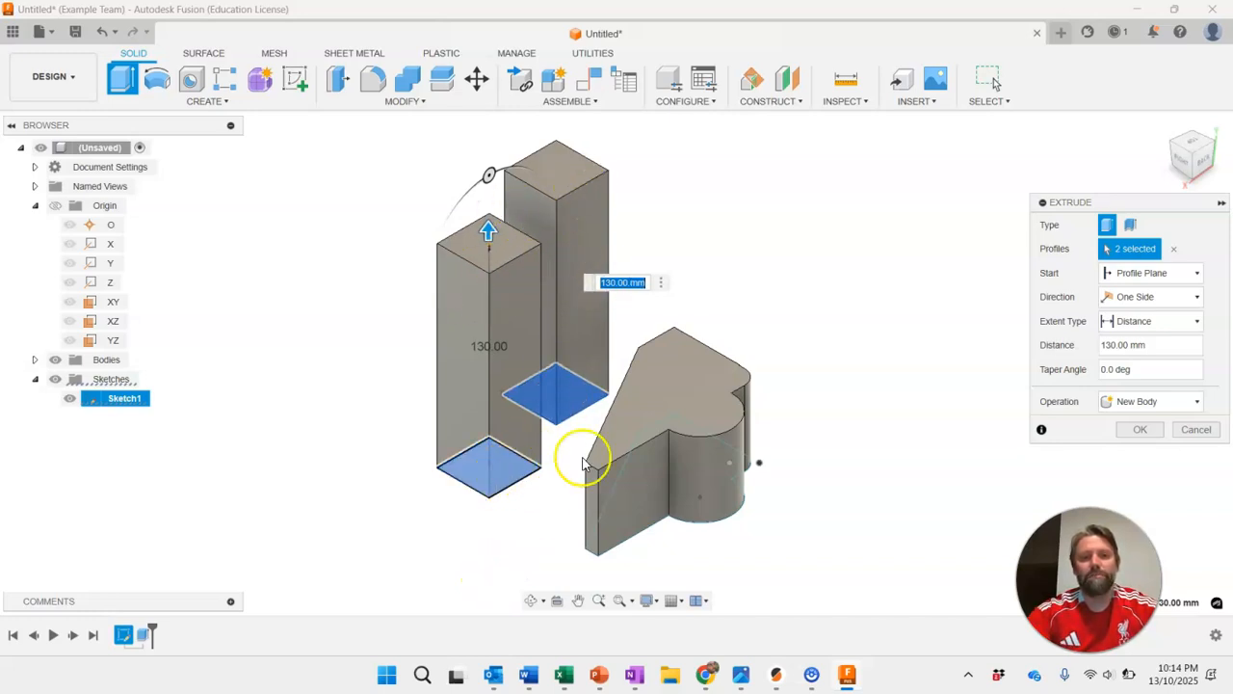
right_click(1000, 367)
click(1076, 427)
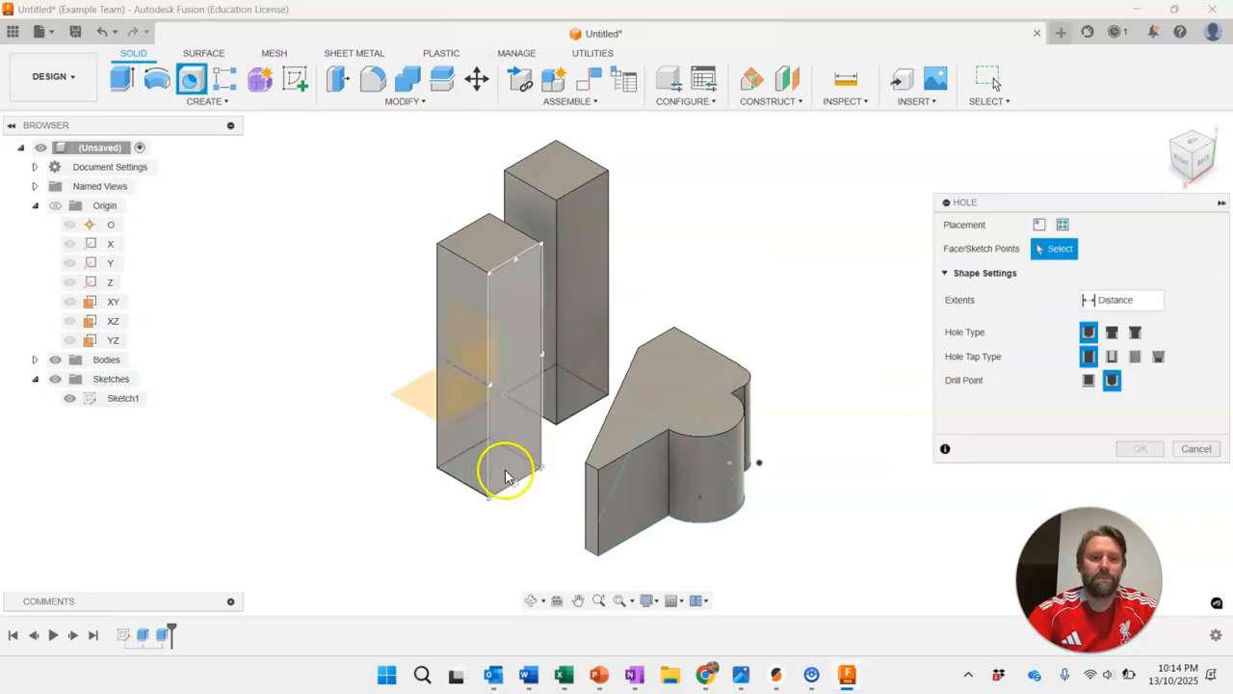
click(1185, 449)
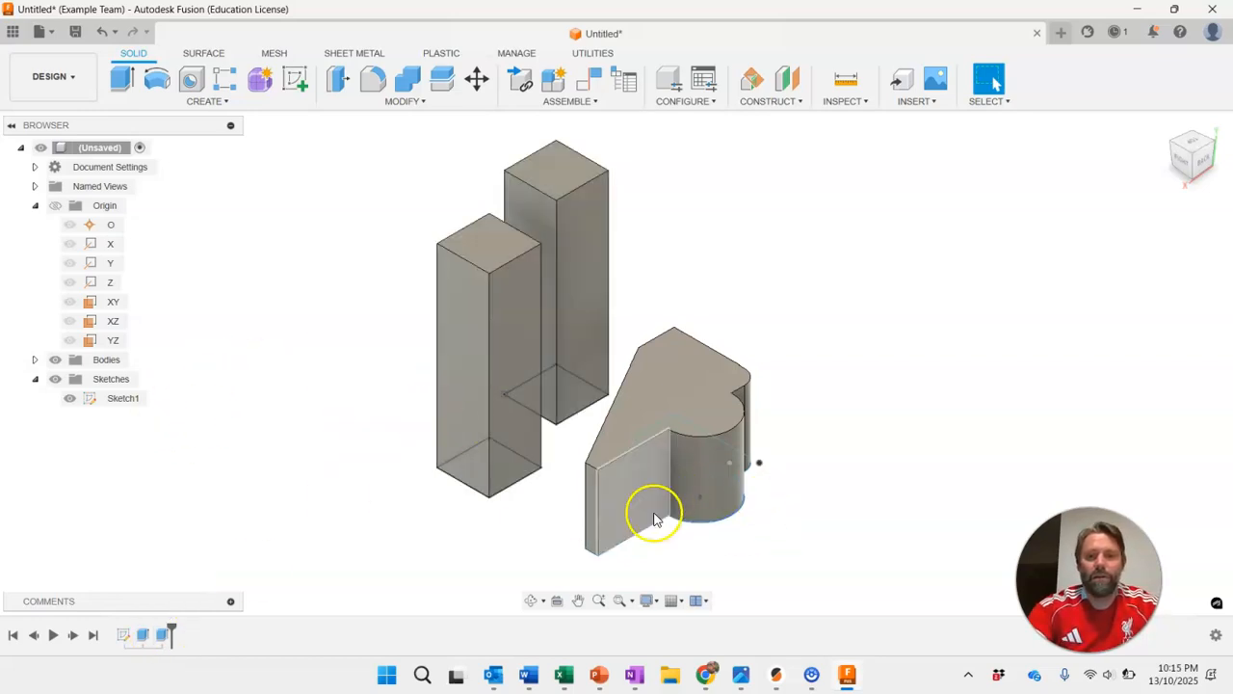
click(72, 398)
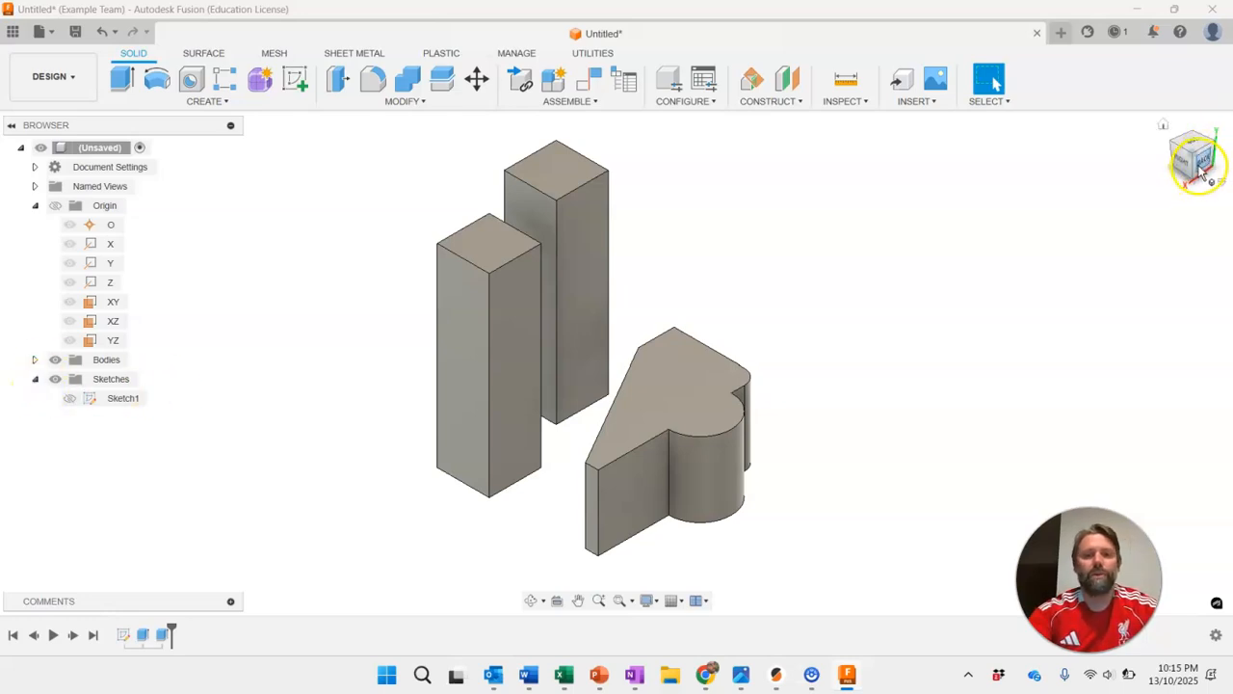
Start a new sketch on the top face of the curved body.
mouse_move(1209, 159)
mouse_down()
mouse_move(1143, 129)
mouse_move(1046, 126)
mouse_move(899, 153)
mouse_move(1079, 145)
mouse_move(1185, 165)
mouse_up()
middle_drag(839, 340, 905, 326)
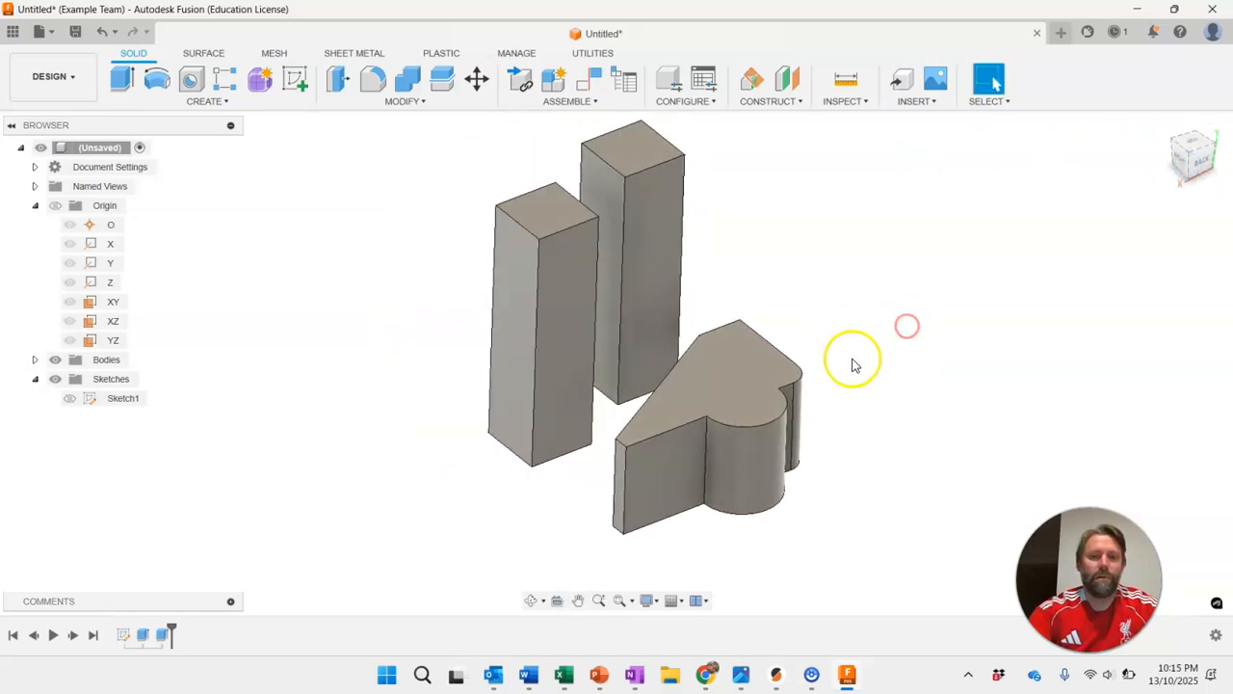
scroll(852, 362, down, 1)
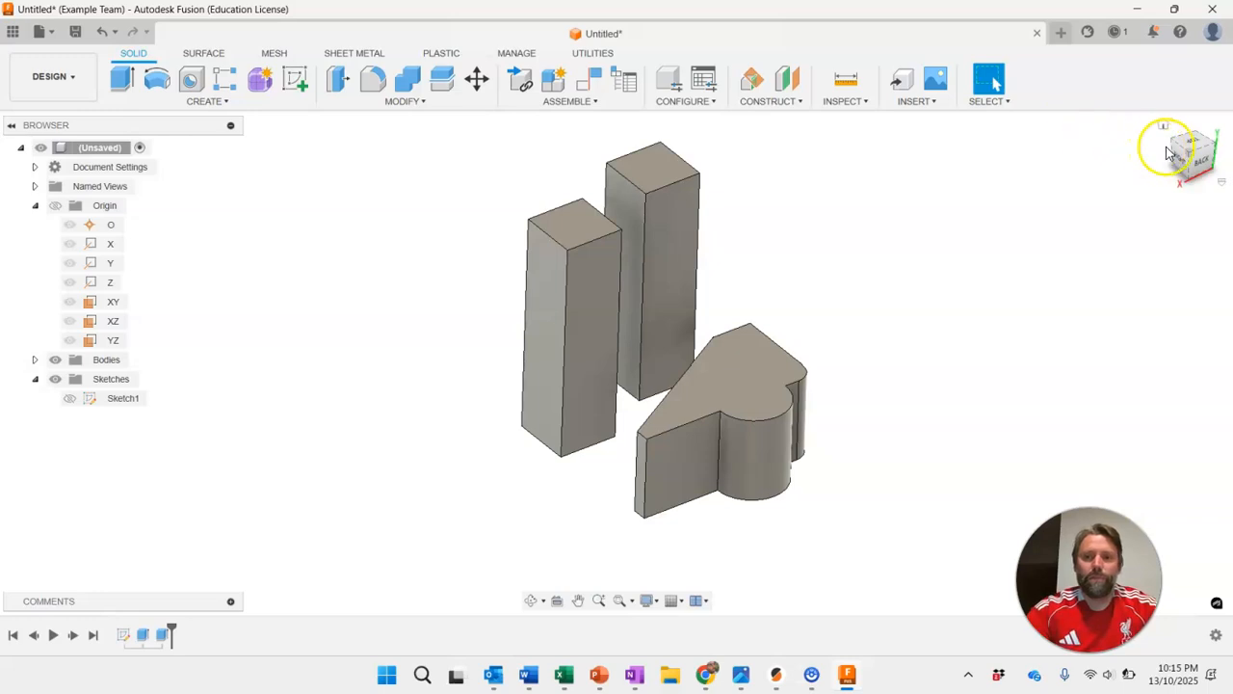
drag(1204, 172, 1209, 160)
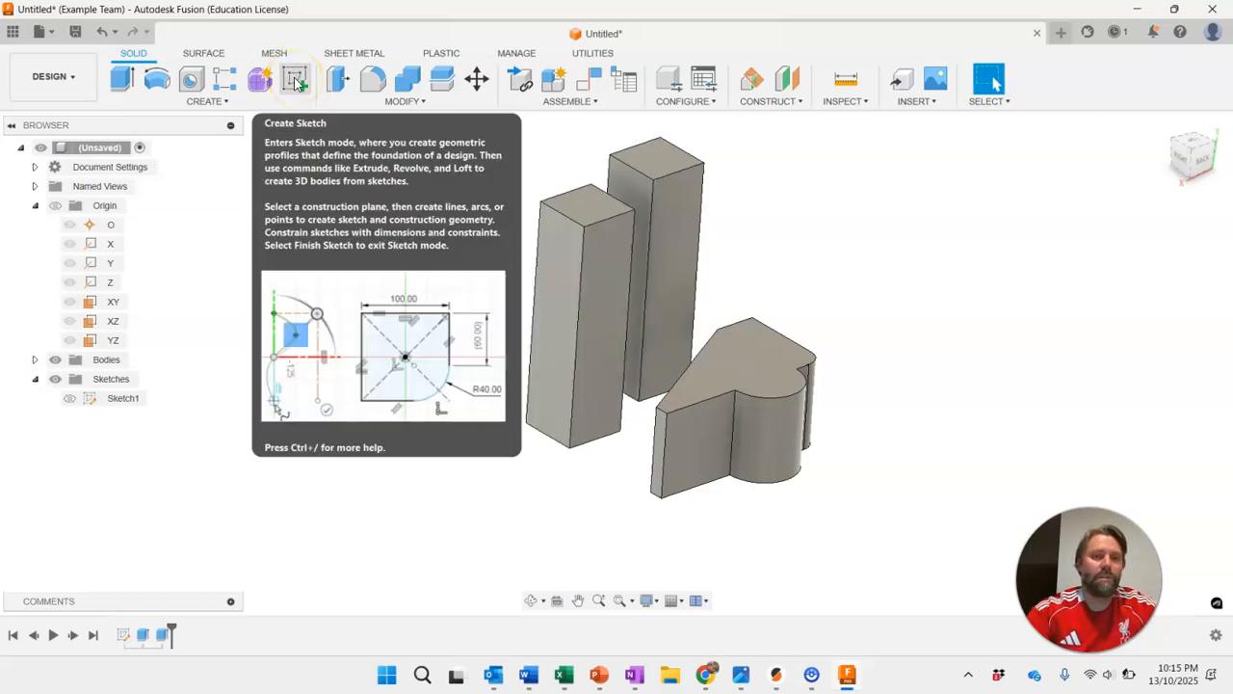
click(296, 81)
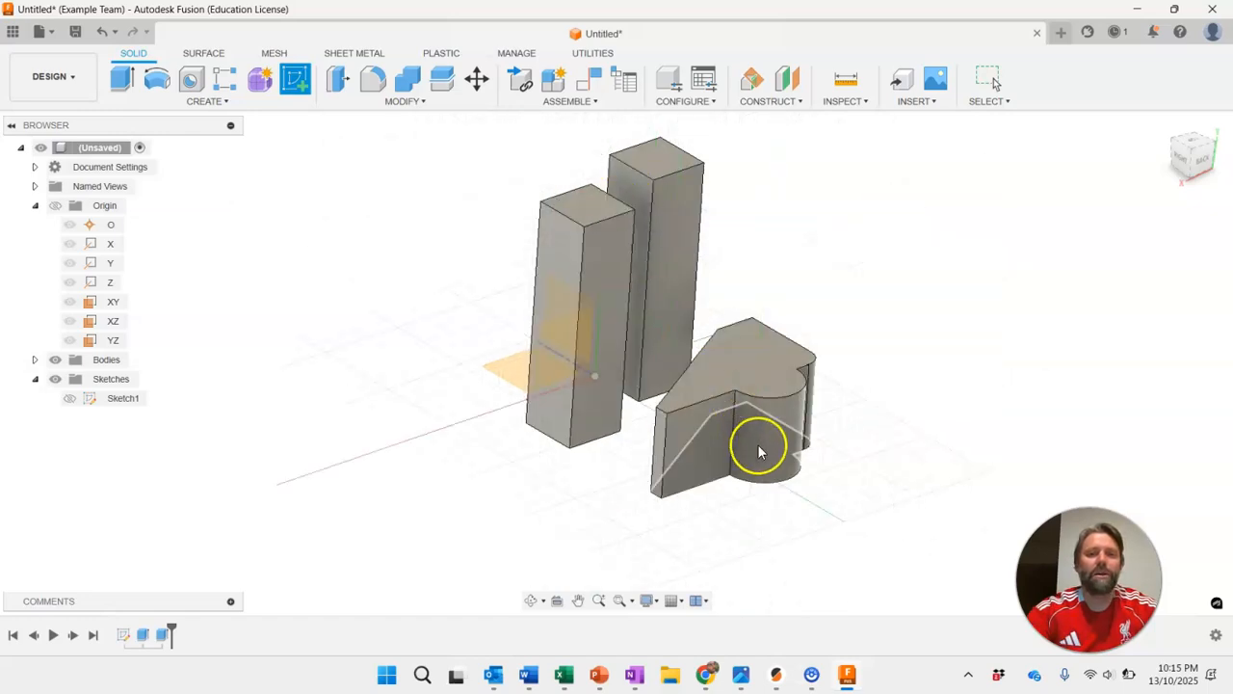
scroll(867, 459, up, 5)
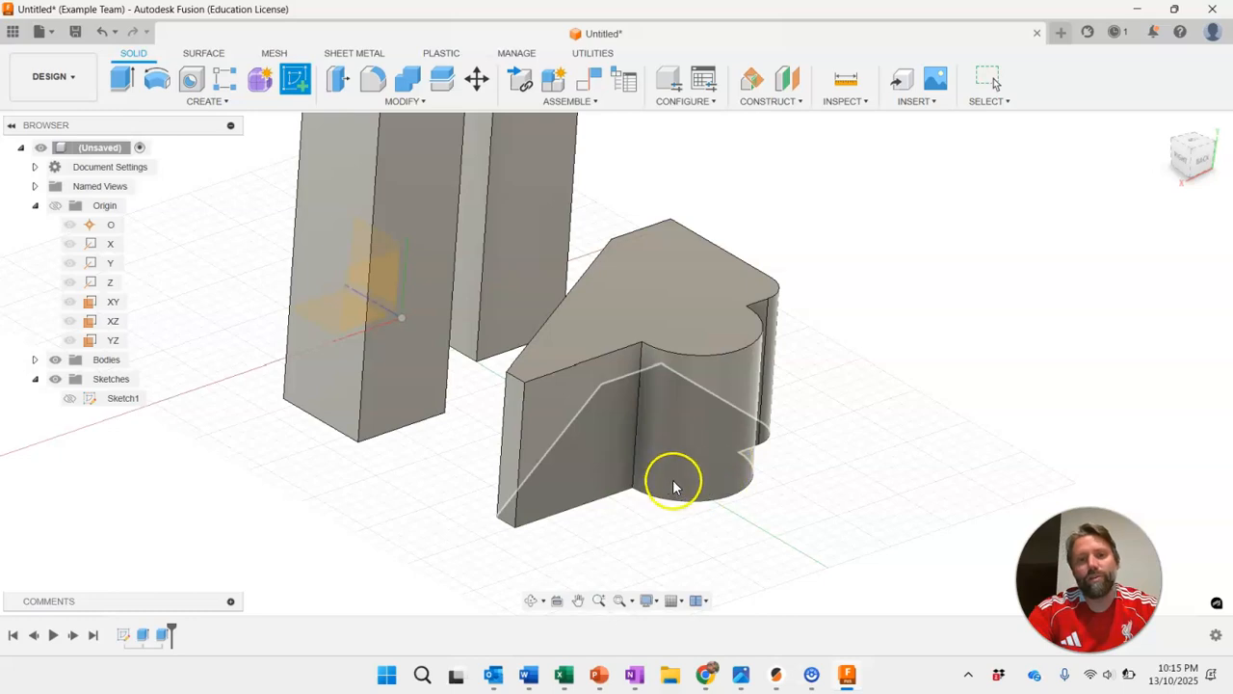
click(680, 278)
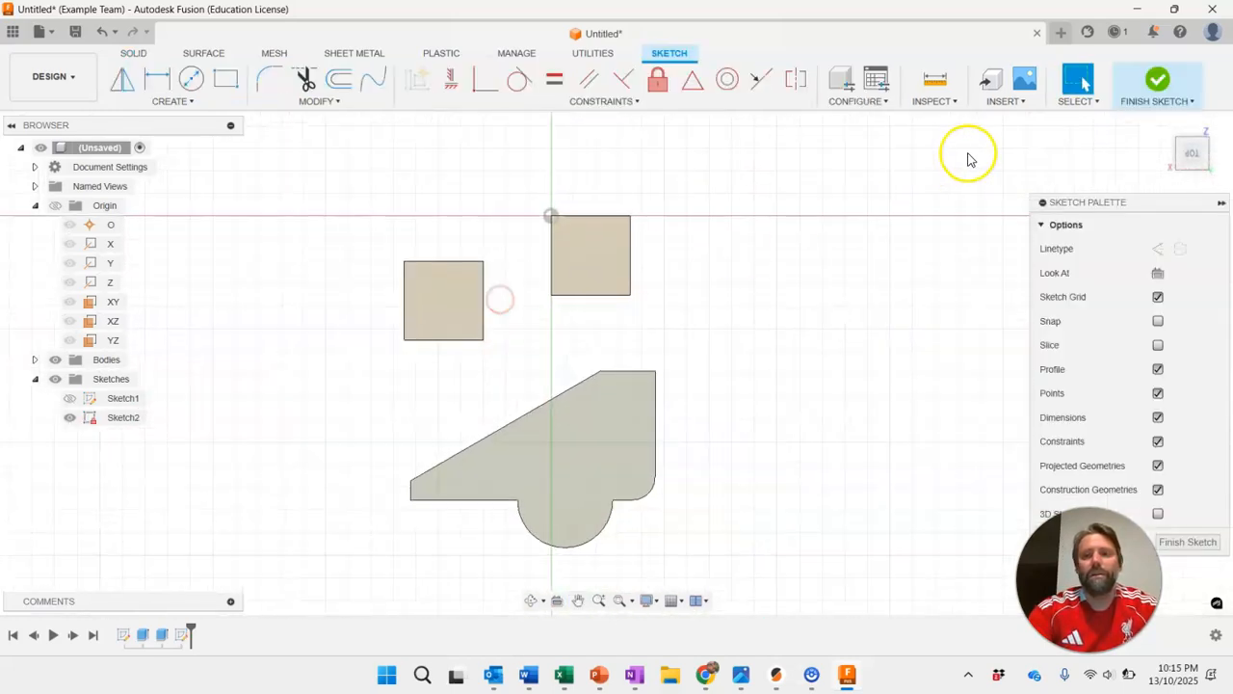
Draw a 20 mm diameter circle at the centre of the body's rounded end and finish the sketch.
middle_drag(870, 313, 844, 252)
scroll(553, 412, down, 1)
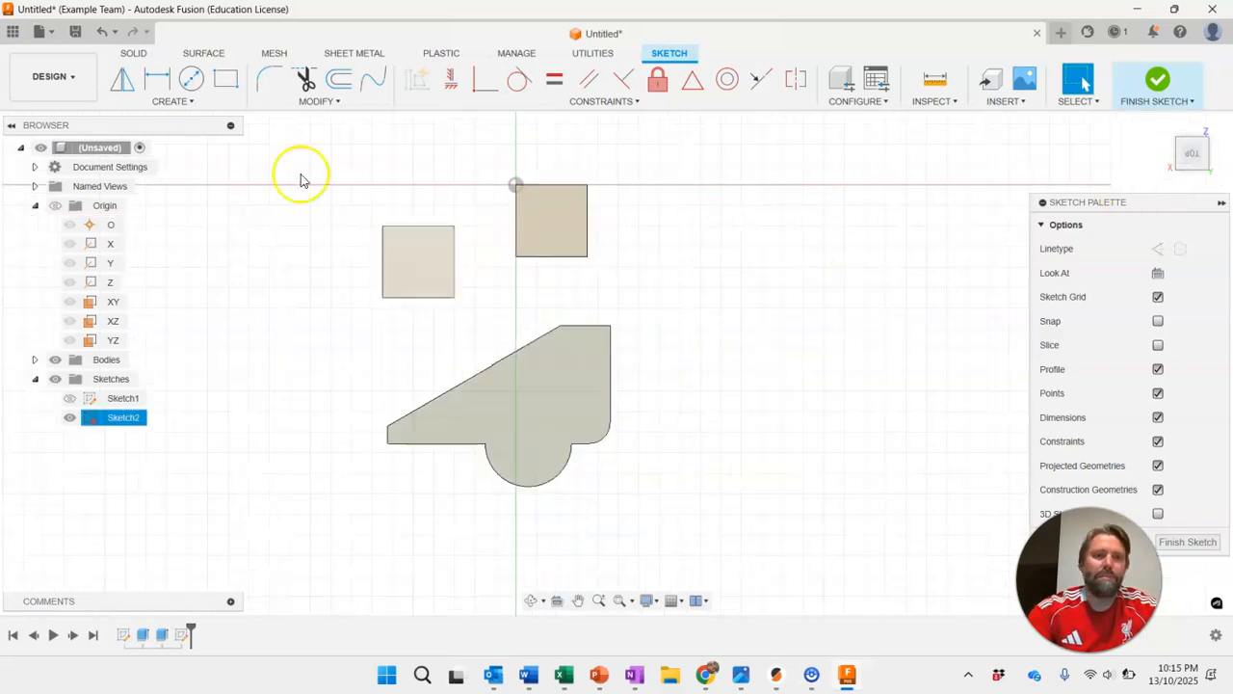
click(192, 79)
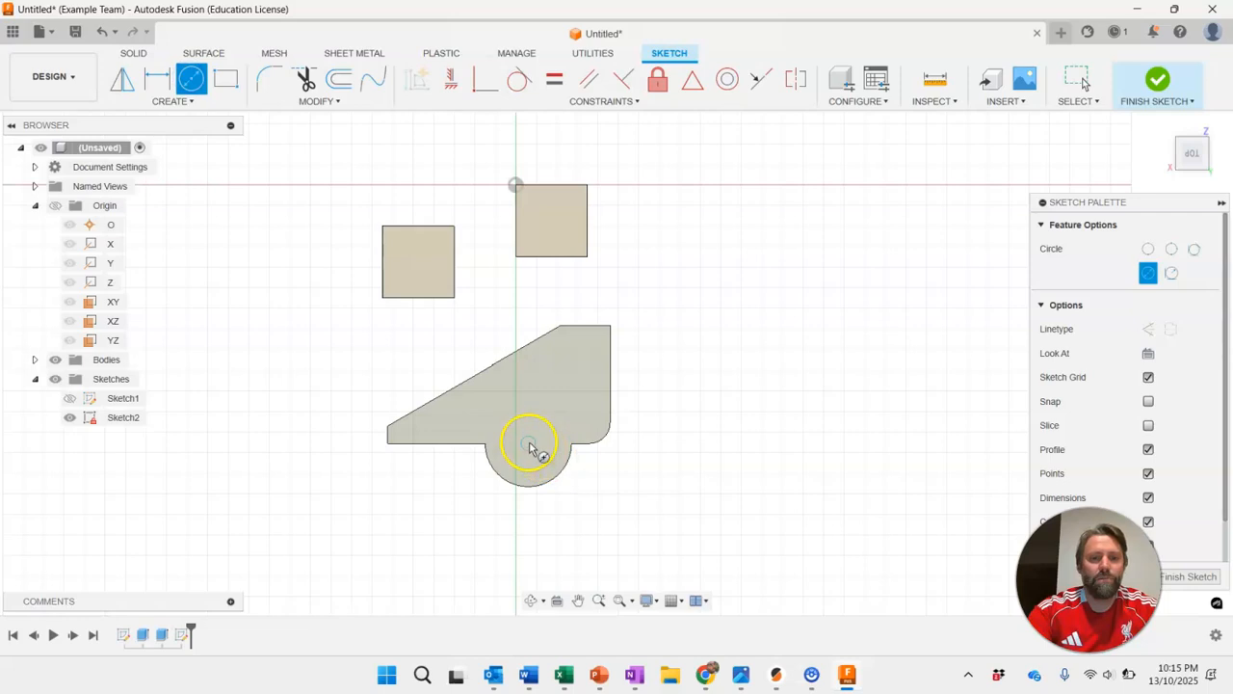
click(528, 443)
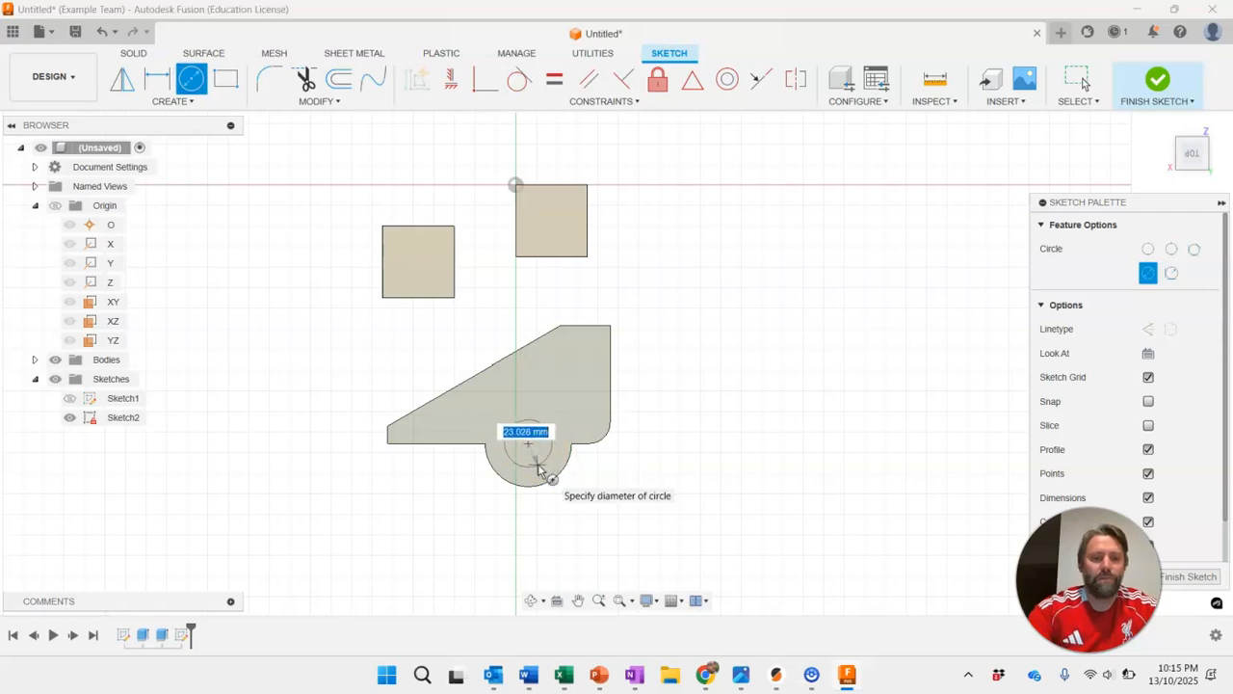
text(20)
key(Return)
key(Escape)
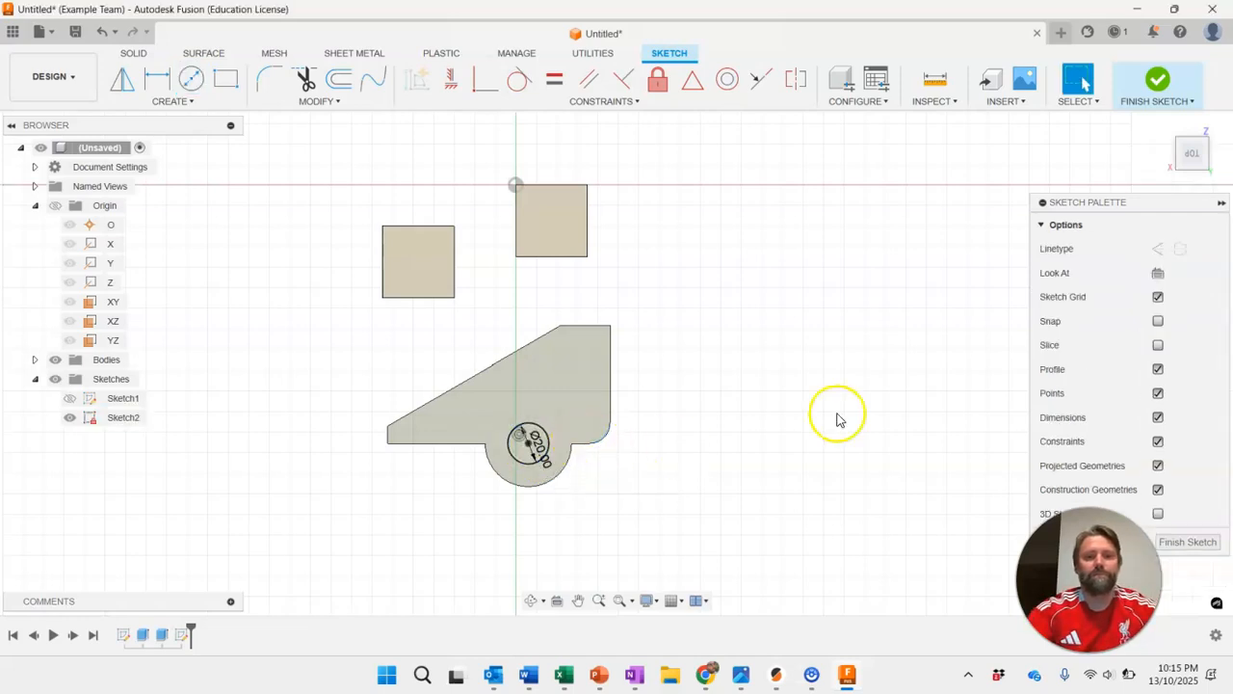
click(1160, 83)
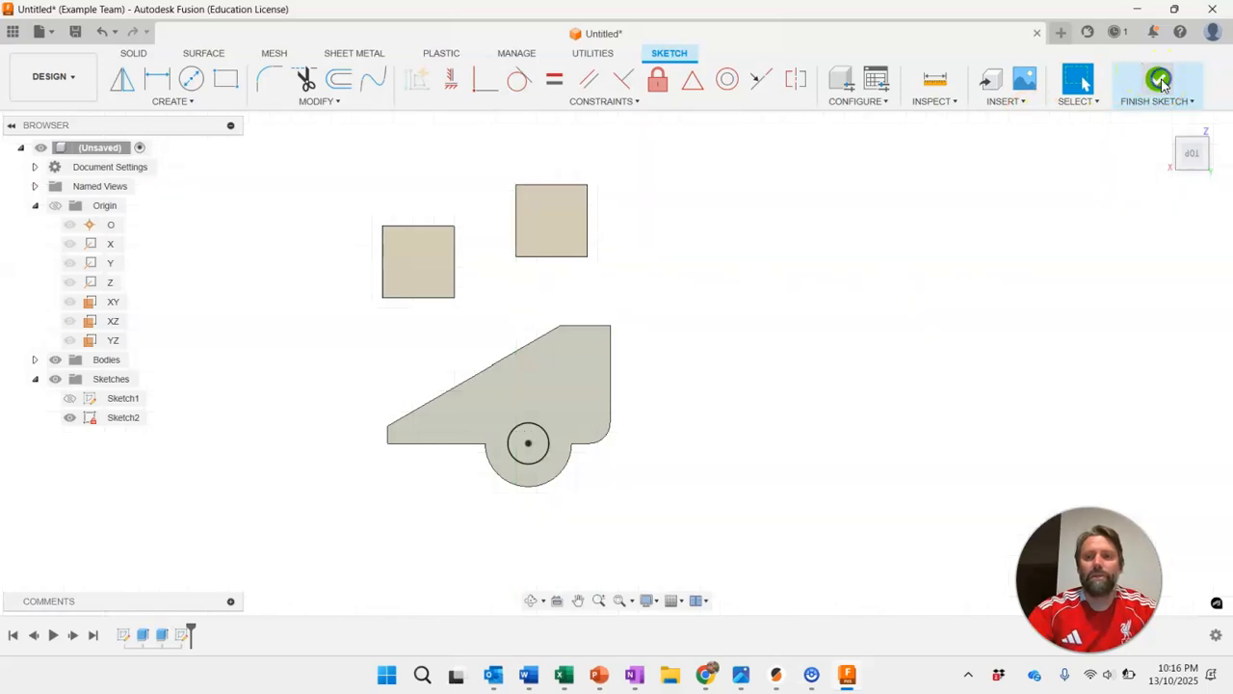
click(1188, 164)
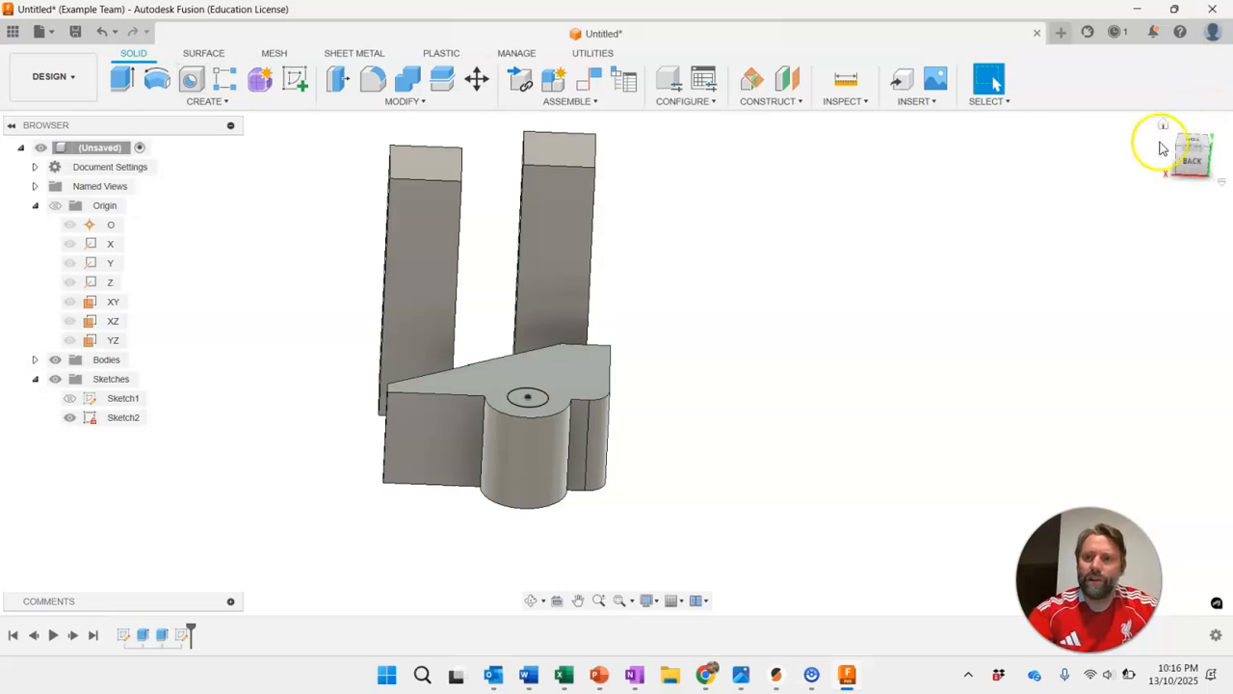
click(1177, 152)
middle_drag(865, 375, 950, 308)
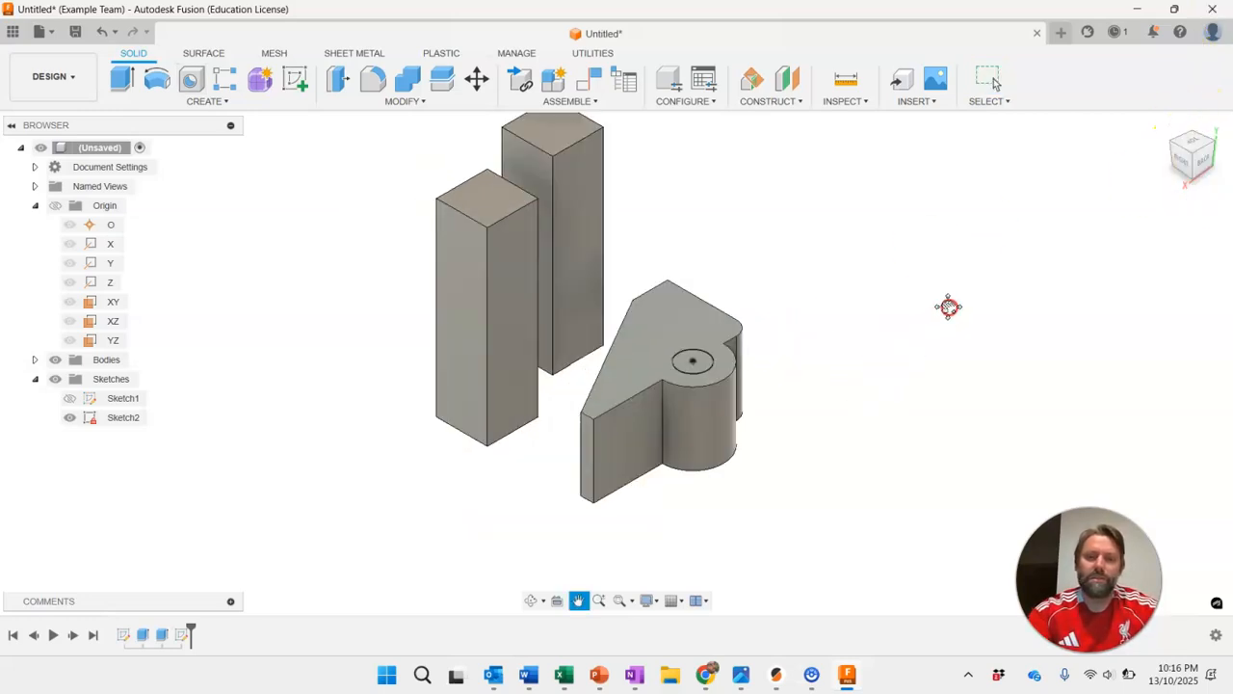
Extrude the 20 mm circle on the curved body's top face 160 mm upward as a join, leaving the command open.
scroll(763, 398, down, 3)
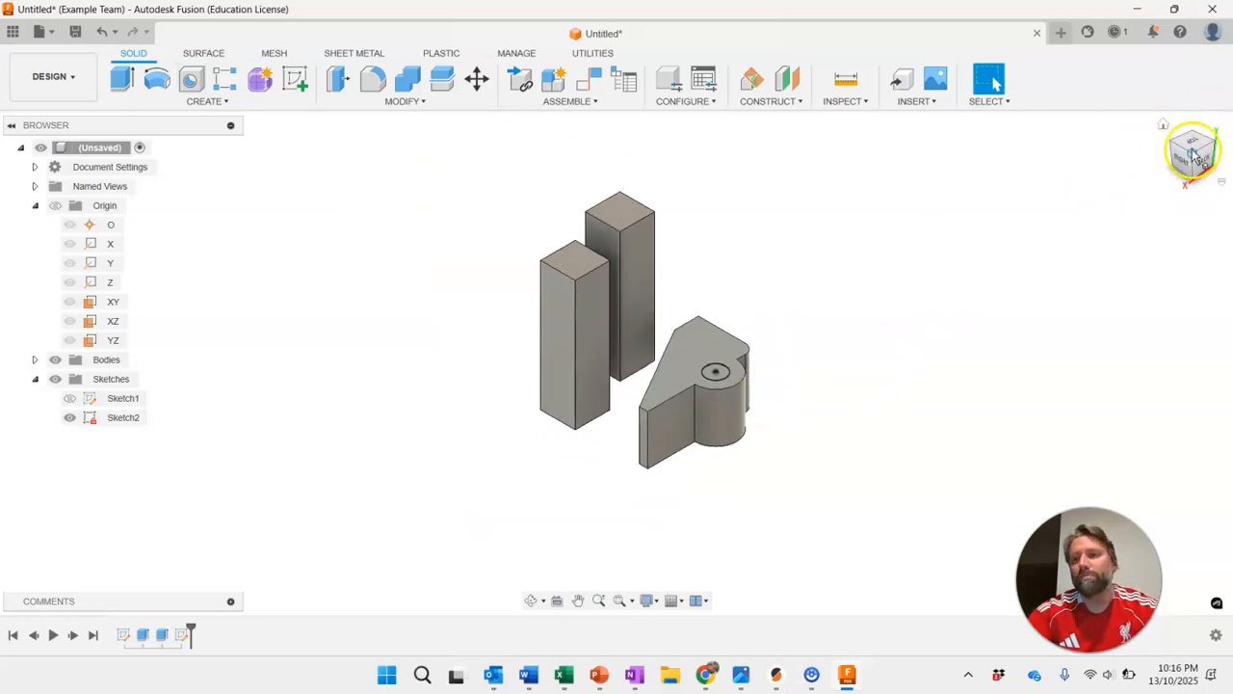
right_click(1194, 154)
click(919, 202)
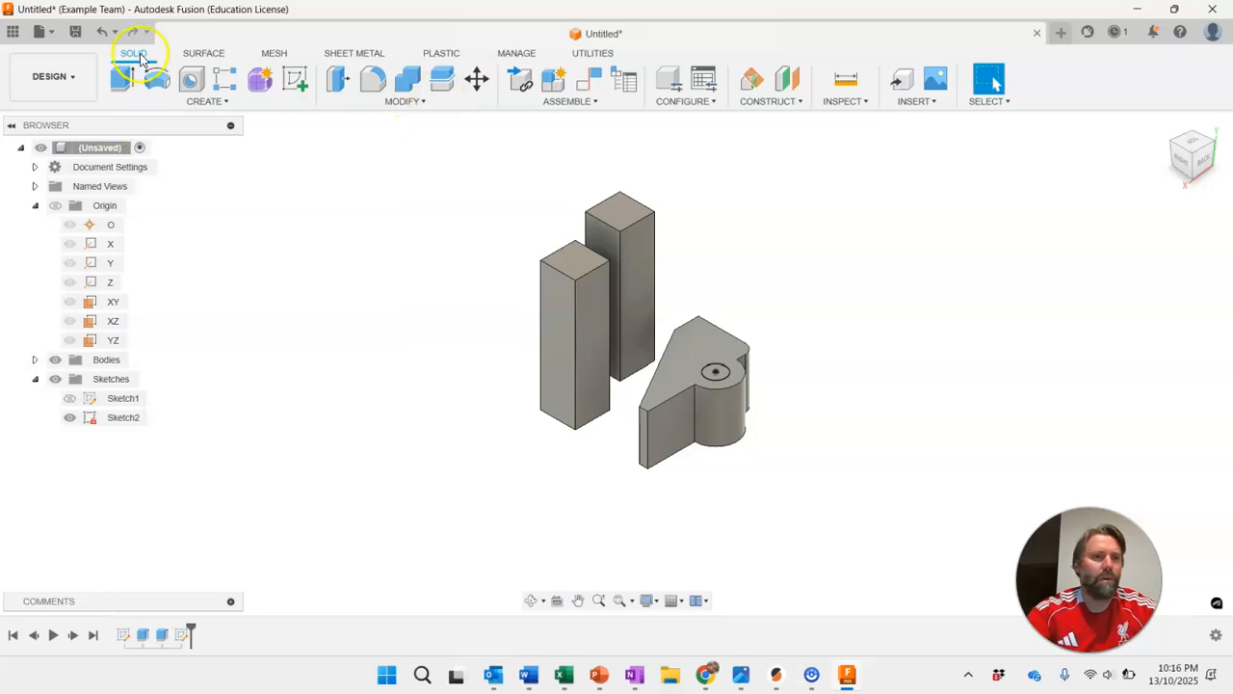
click(123, 77)
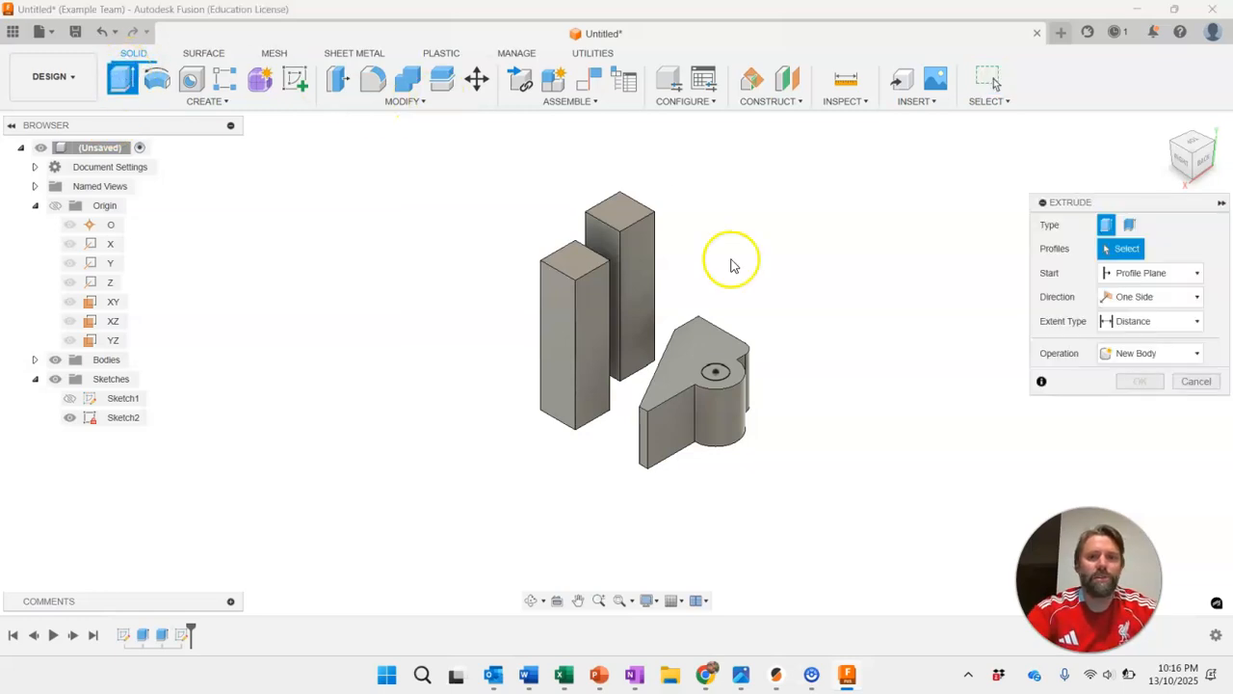
click(714, 368)
drag(717, 355, 725, 179)
scroll(762, 349, up, 1)
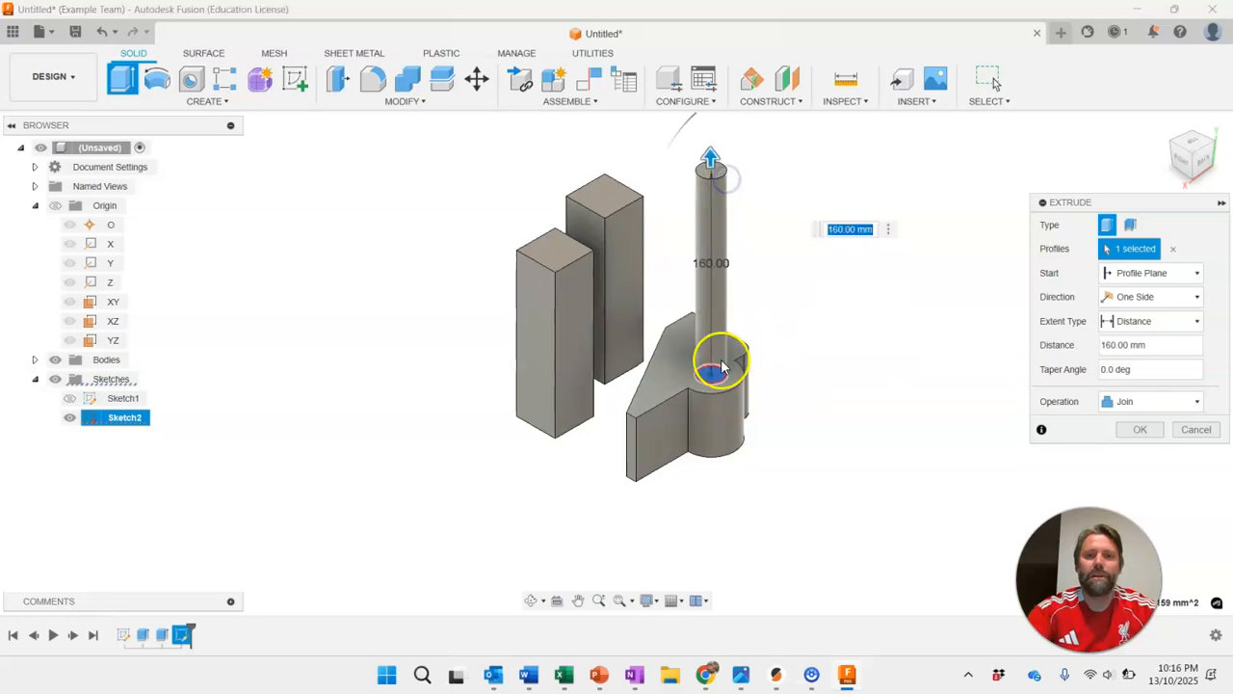
scroll(749, 349, up, 1)
scroll(749, 350, down, 2)
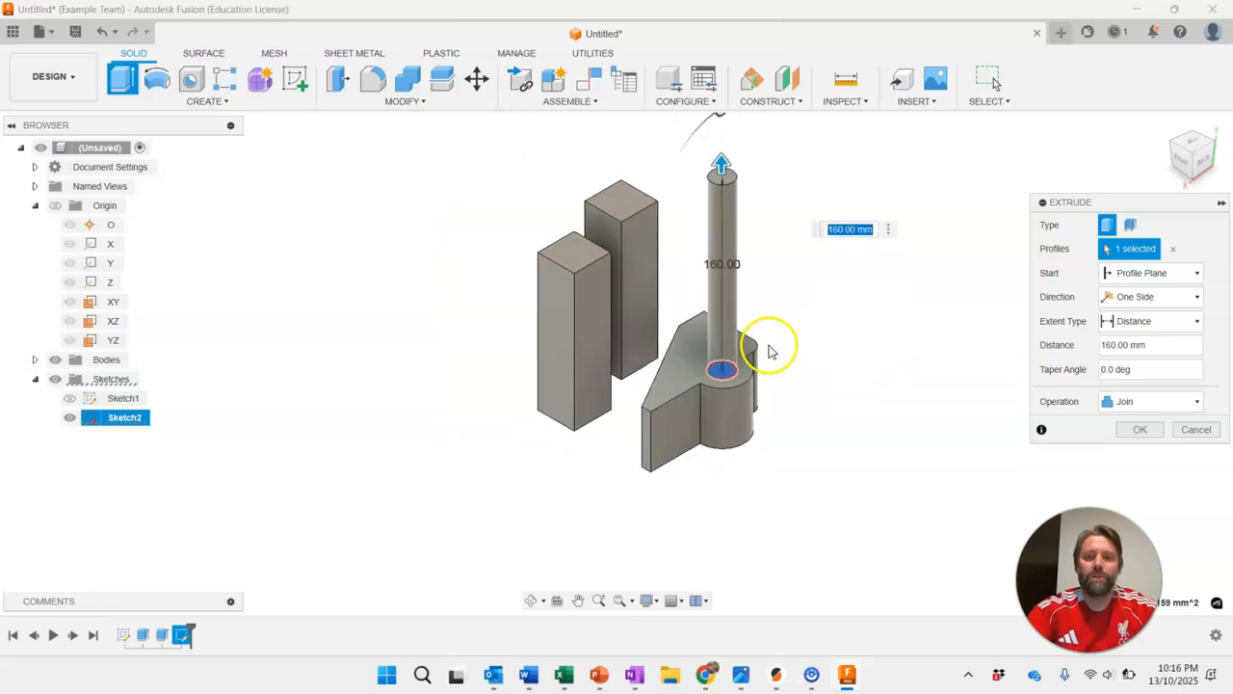
Reverse the circle's extrusion to -110 mm as a cut through the curved body and apply it.
drag(723, 166, 725, 505)
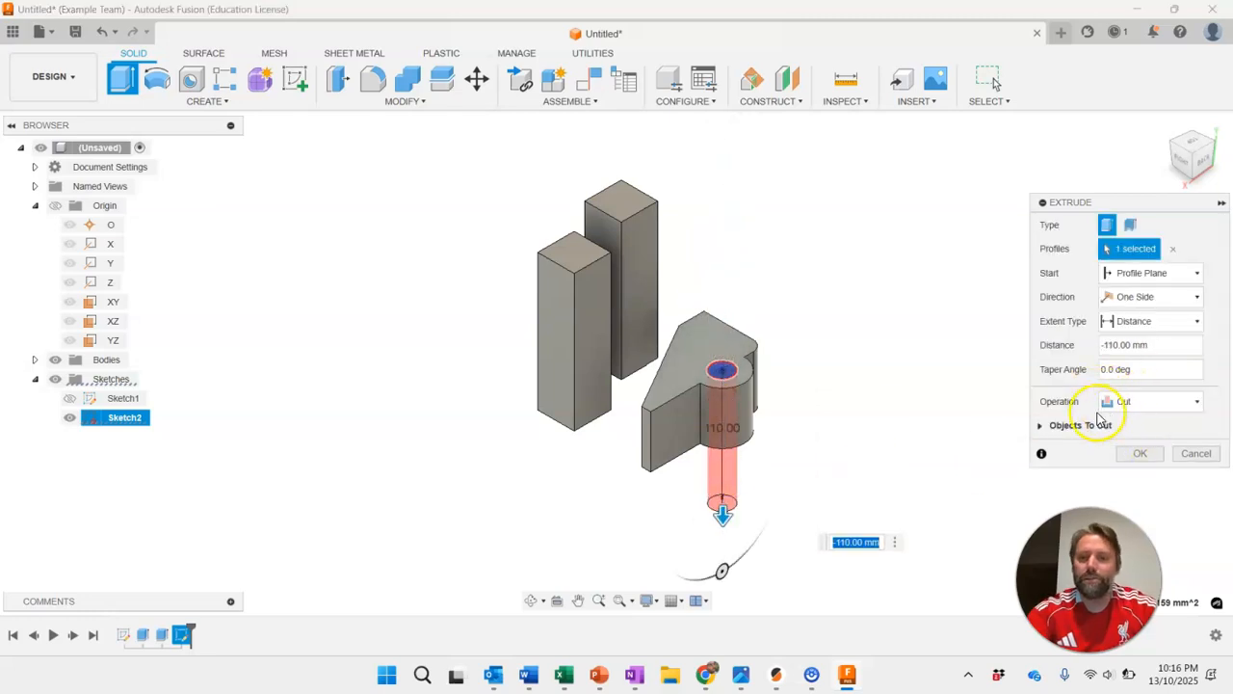
click(1136, 454)
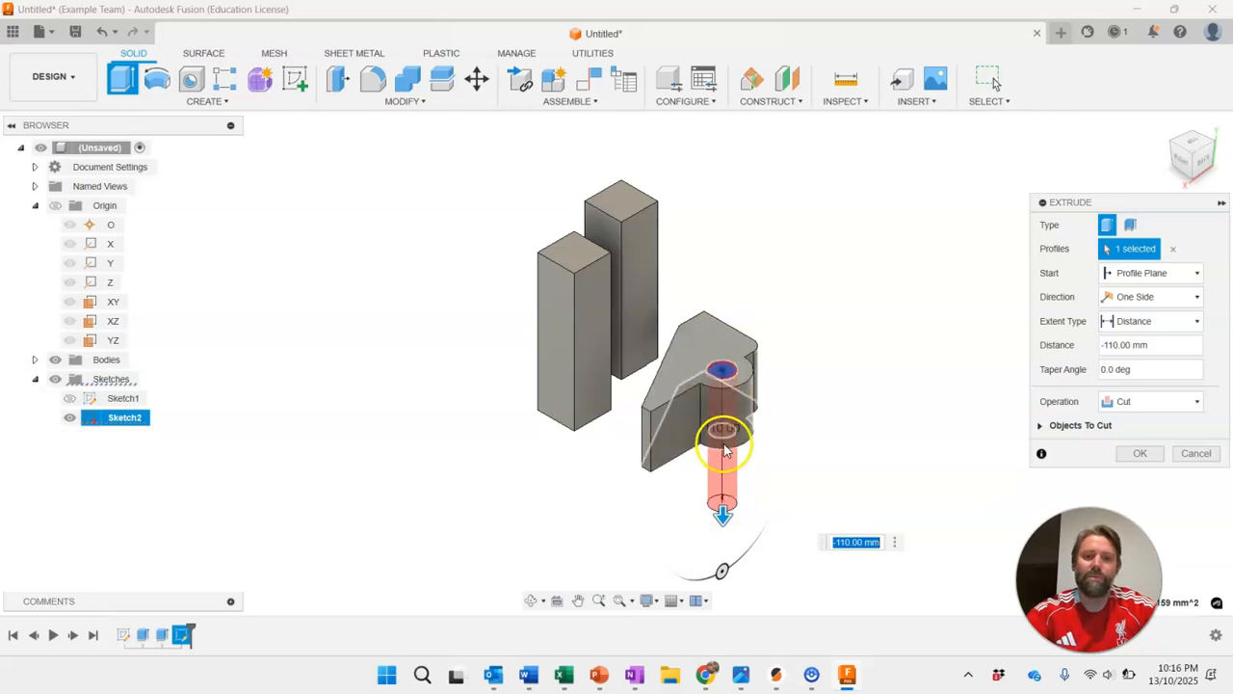
click(1128, 454)
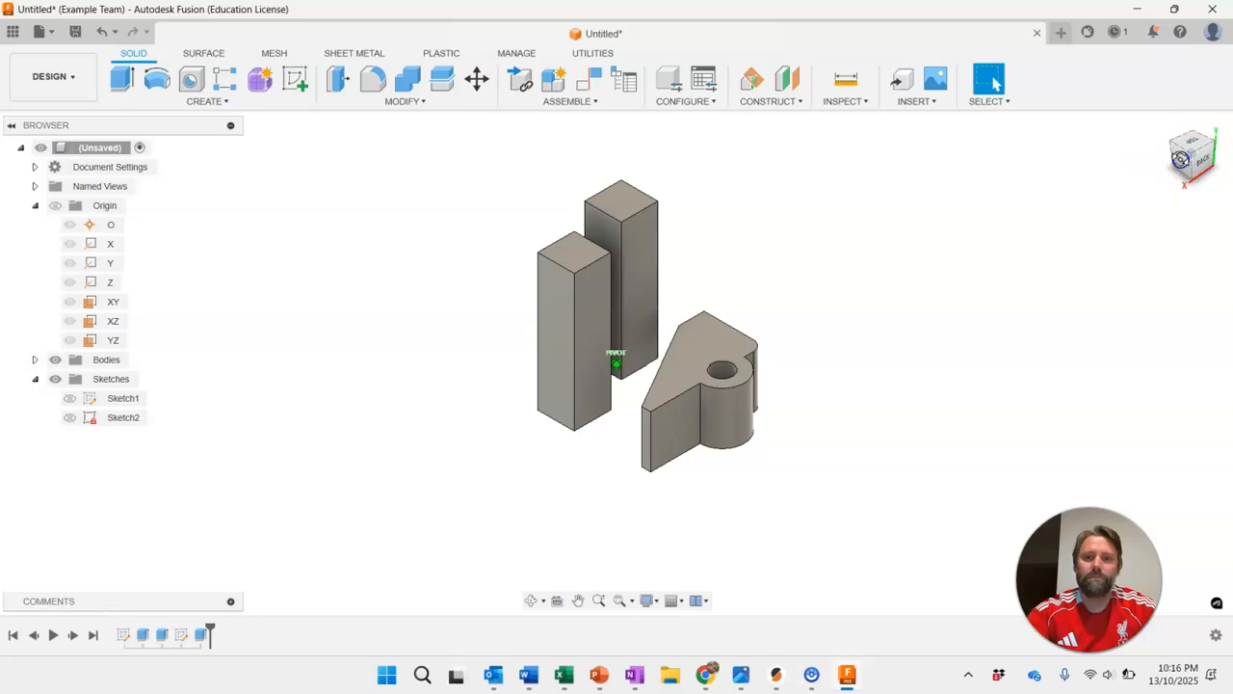
Fillet the four vertical edges of the right-hand square body with a 5 mm constant radius.
click(1180, 159)
drag(1180, 159, 92, 567)
click(1187, 142)
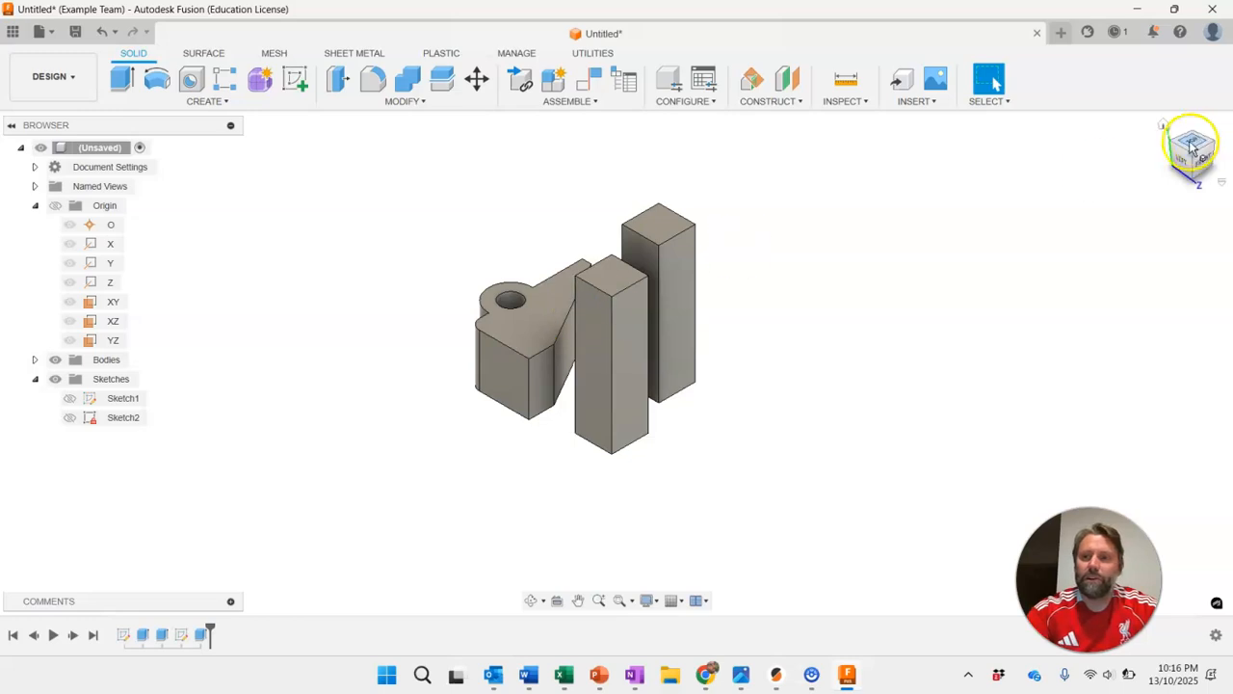
click(1164, 128)
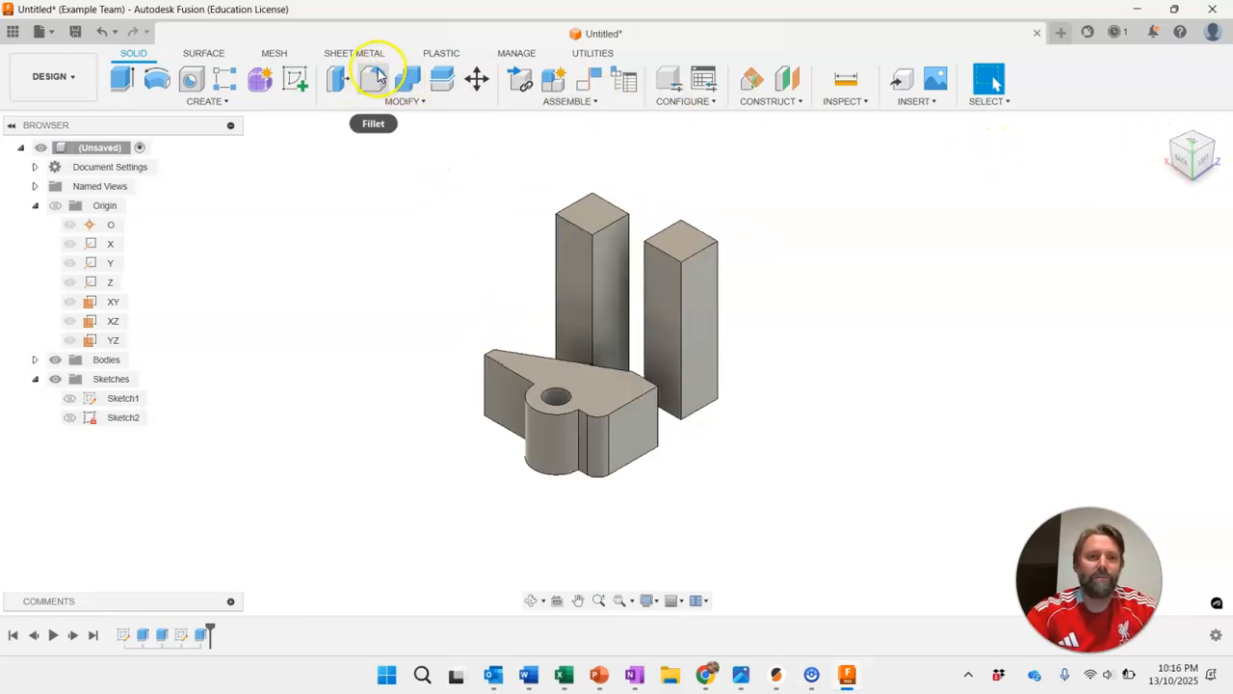
scroll(599, 457, up, 3)
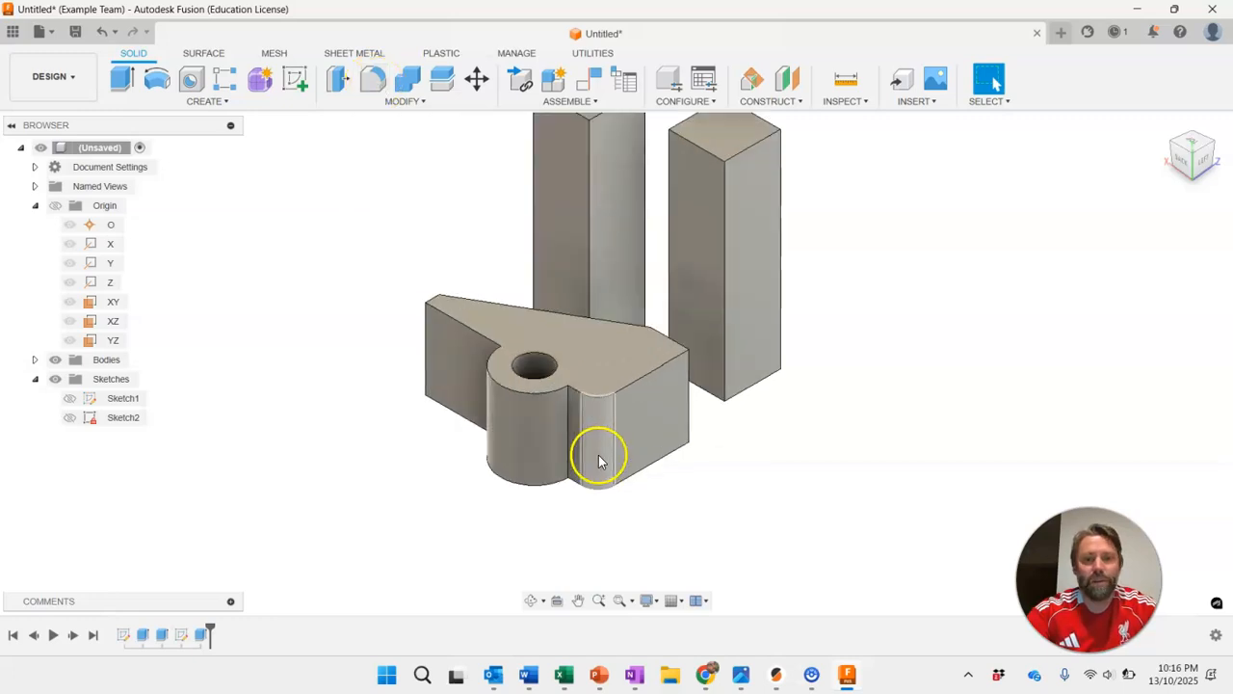
scroll(799, 449, down, 5)
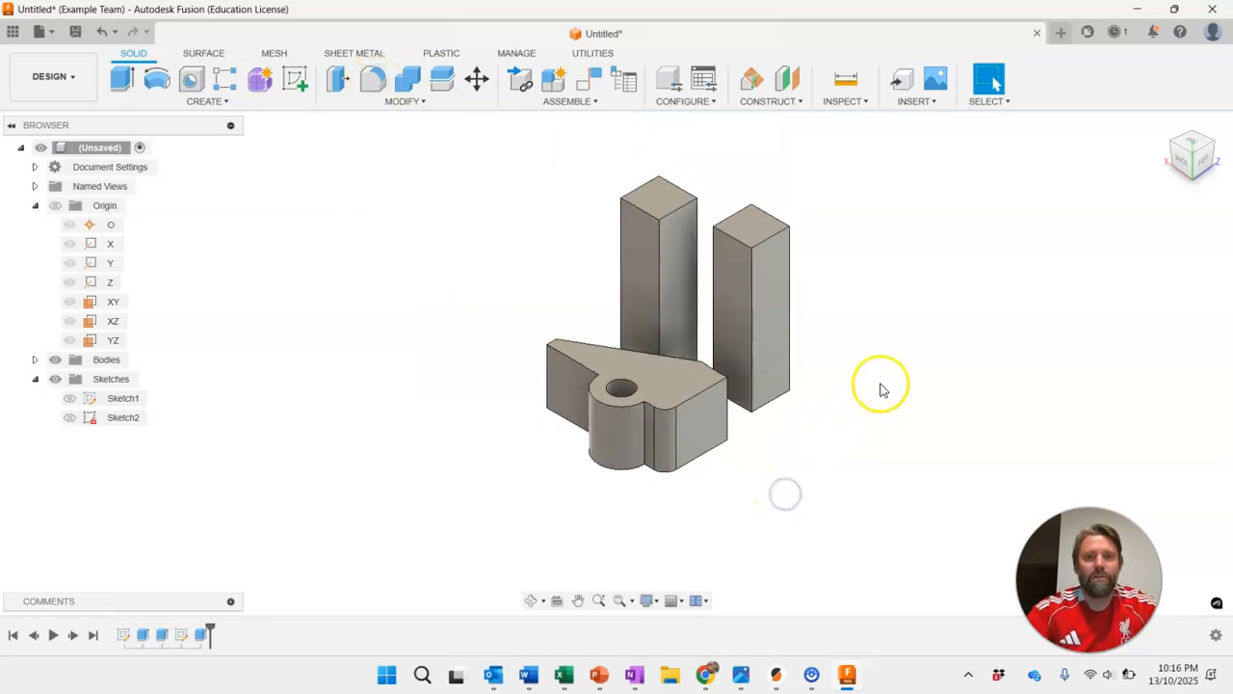
click(383, 94)
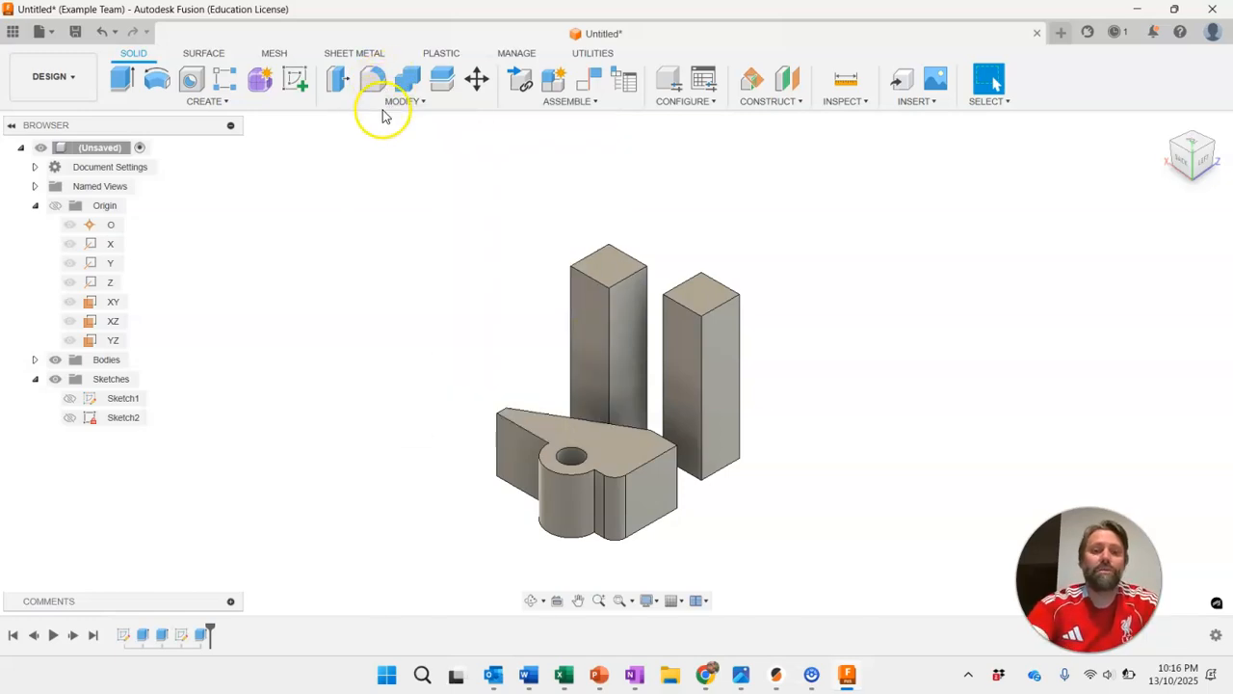
click(373, 79)
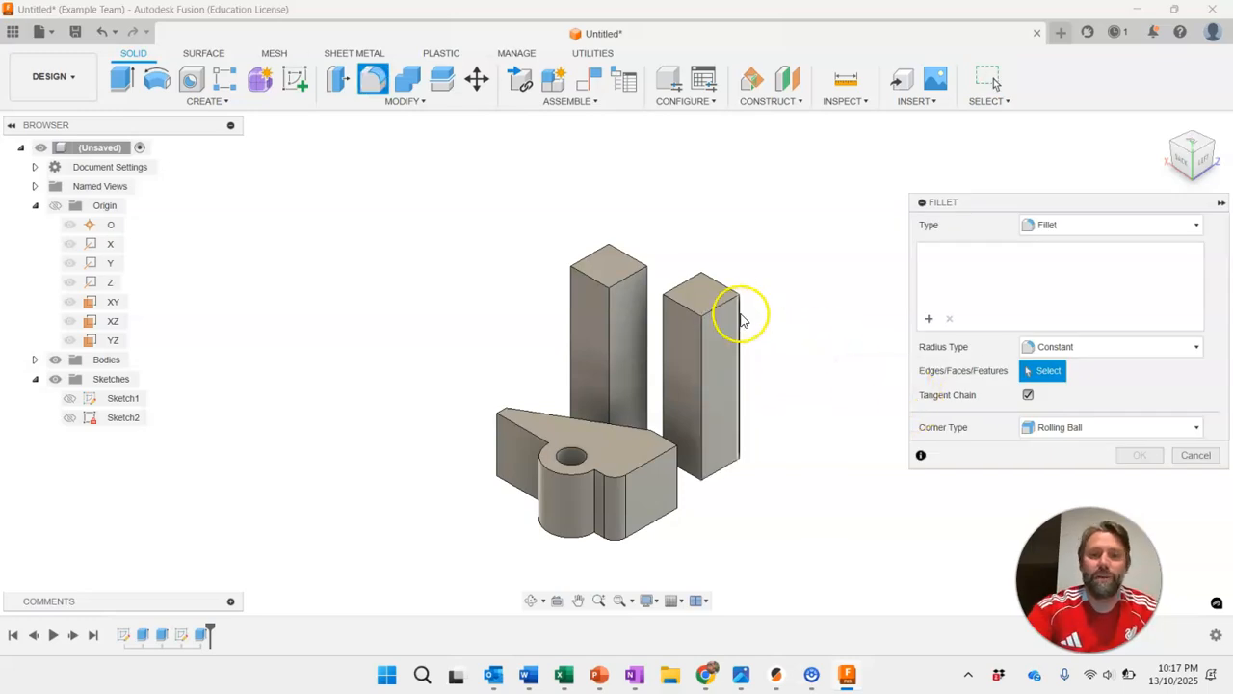
click(738, 314)
click(700, 289)
click(664, 329)
click(701, 472)
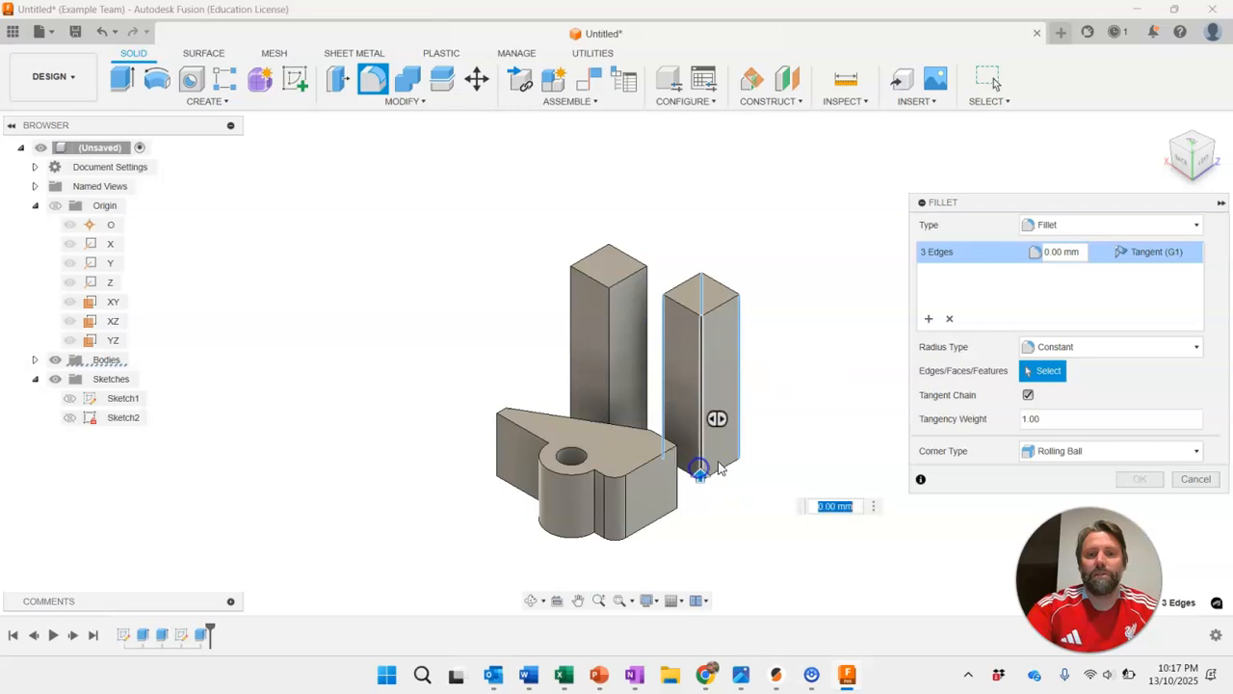
scroll(718, 370, up, 2)
drag(697, 495, 699, 493)
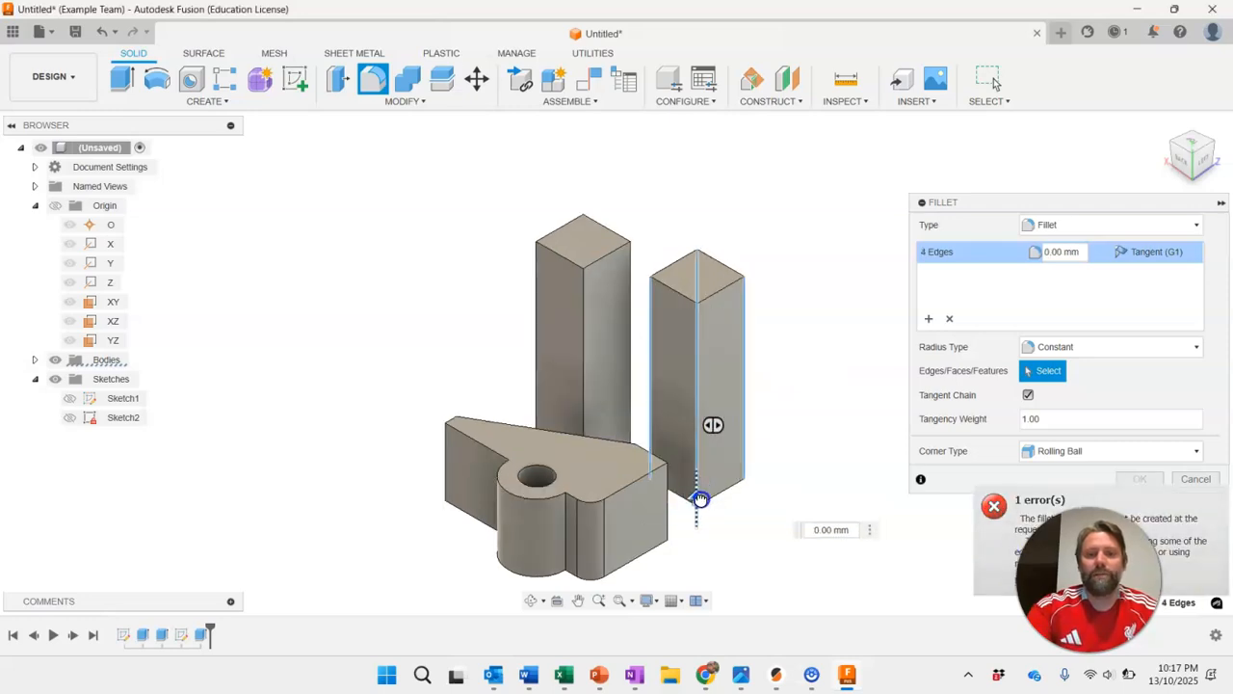
drag(701, 496, 701, 495)
scroll(718, 361, up, 2)
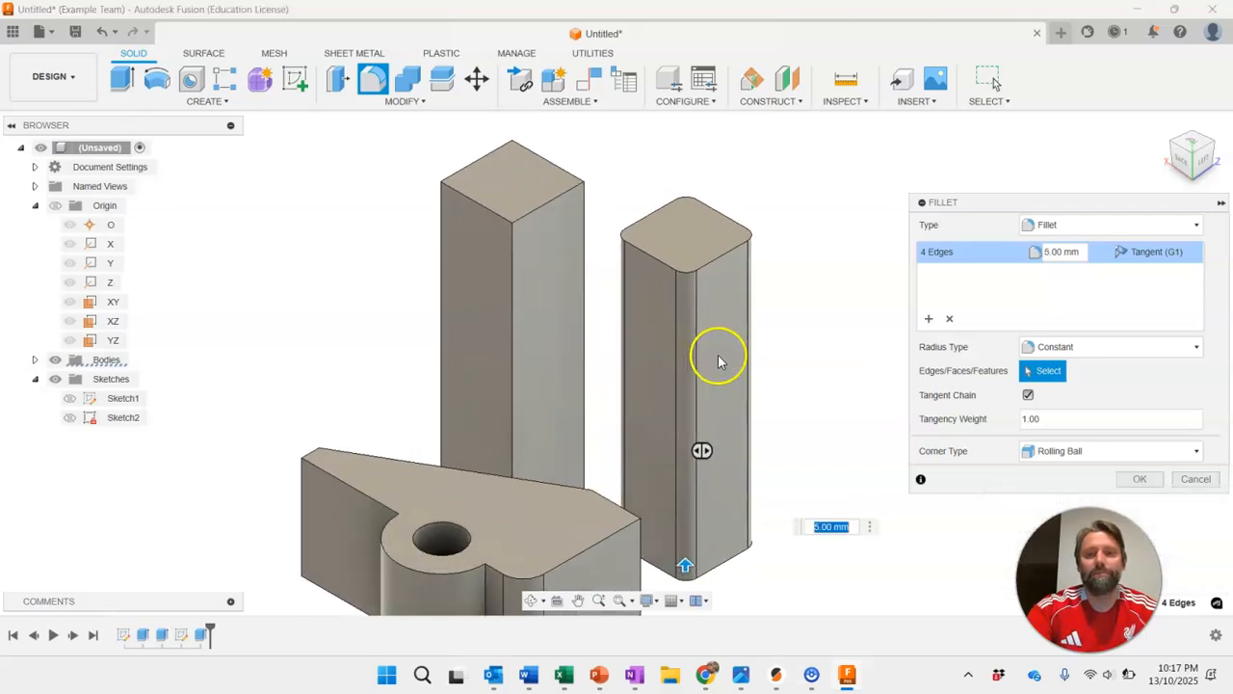
click(1139, 478)
Fillet the top edge chain of the square body with rounded vertical edges to a 7.5 mm radius.
click(373, 78)
click(655, 259)
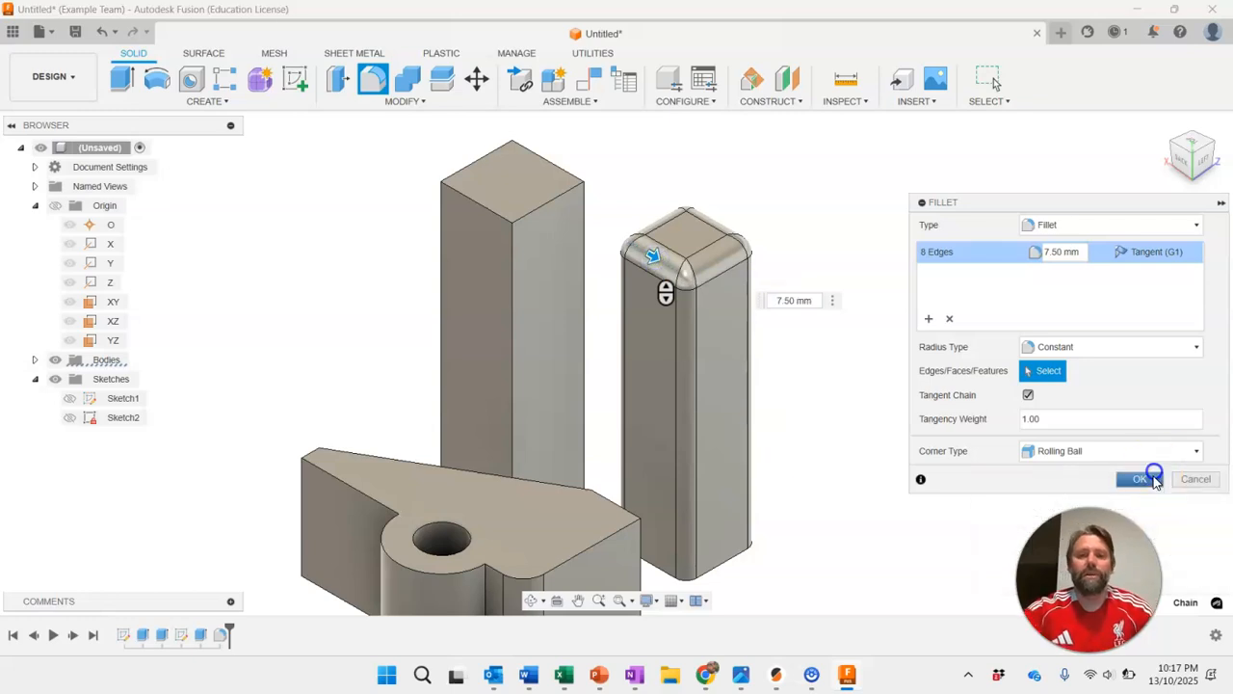
click(1140, 479)
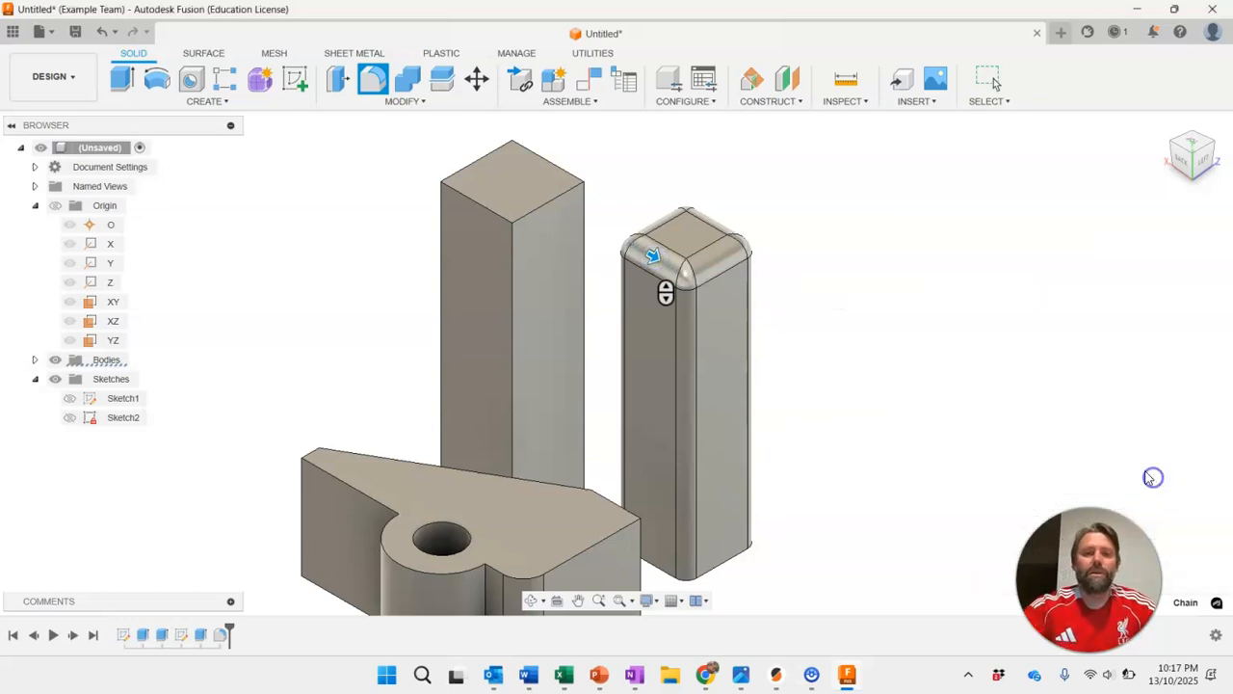
Fillet the whole top face of the other, sharp-edged square body with a 7.5 mm radius.
click(375, 79)
click(539, 186)
drag(556, 201, 551, 207)
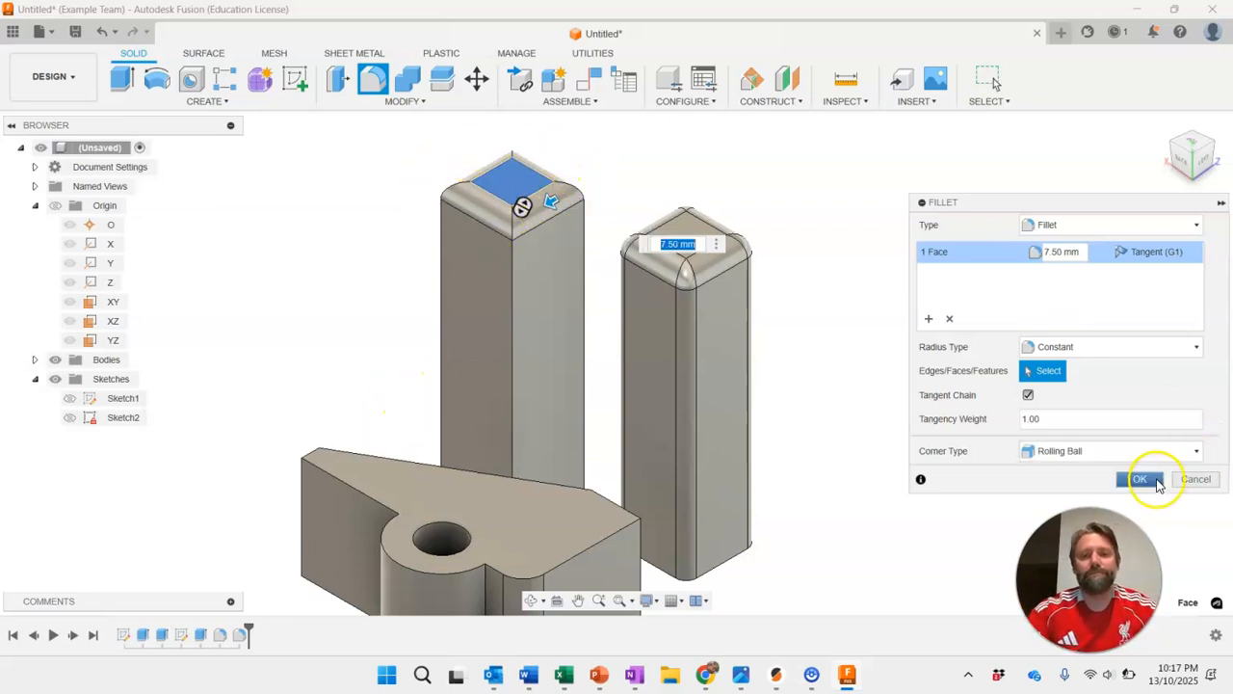
click(1157, 481)
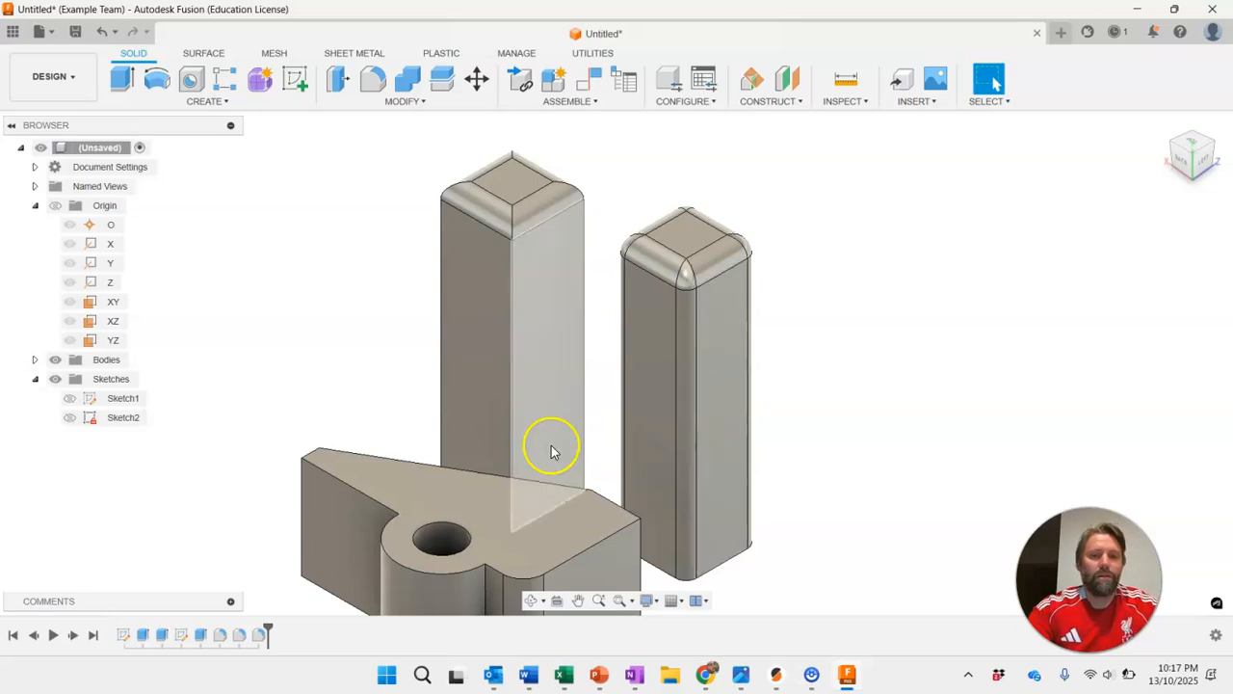
scroll(551, 451, down, 5)
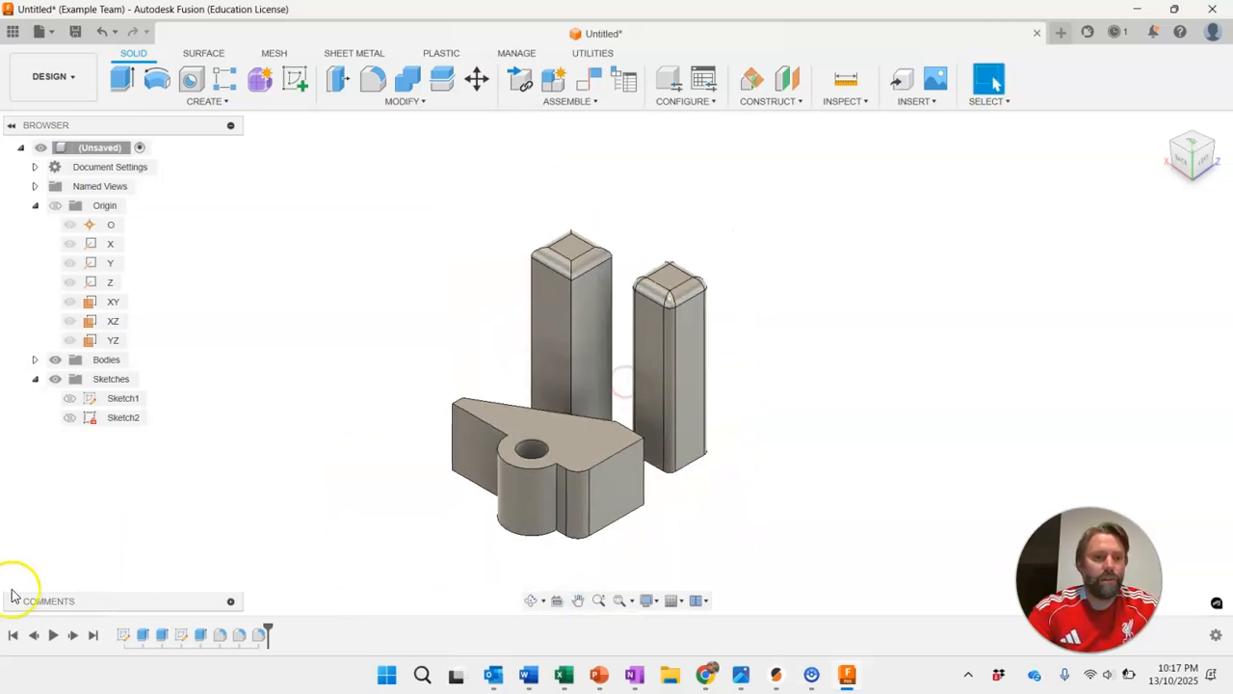